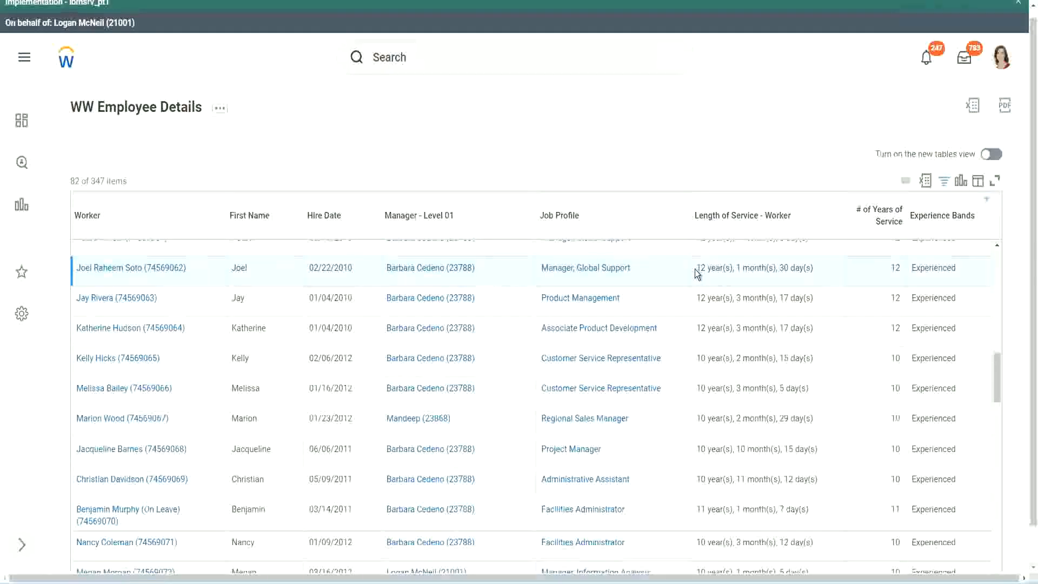
Compare the Length of Service - Worker values with the # of Years of Service values for several workers in the report
drag(697, 268, 796, 267)
click(868, 278)
double_click(868, 278)
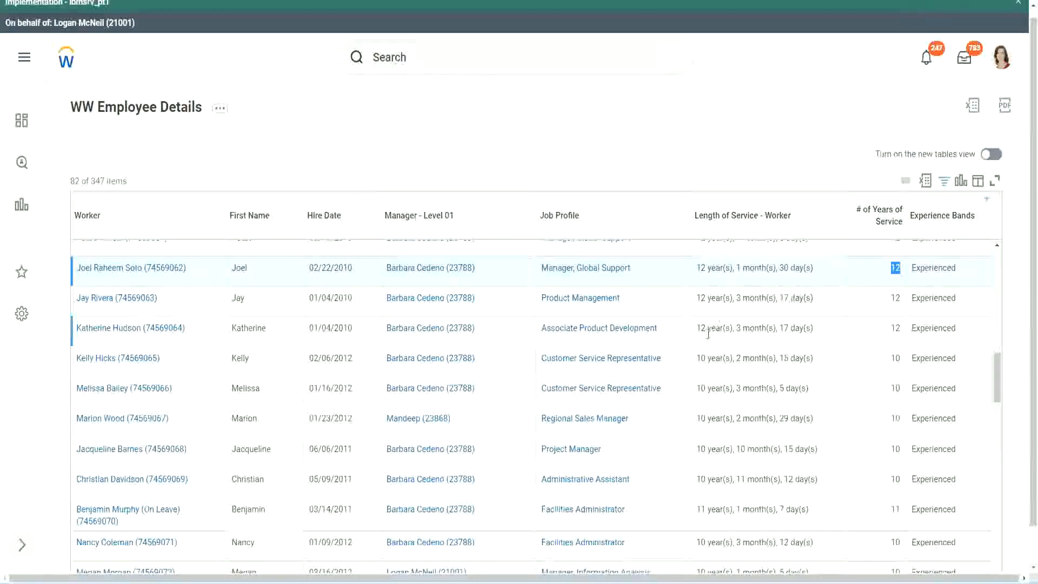
click(714, 480)
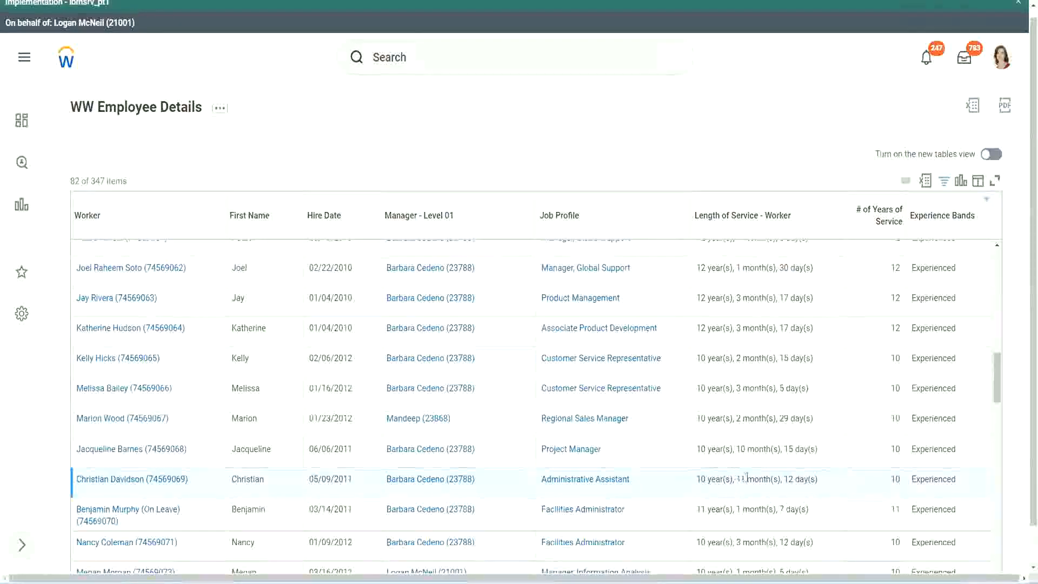
drag(737, 479, 795, 480)
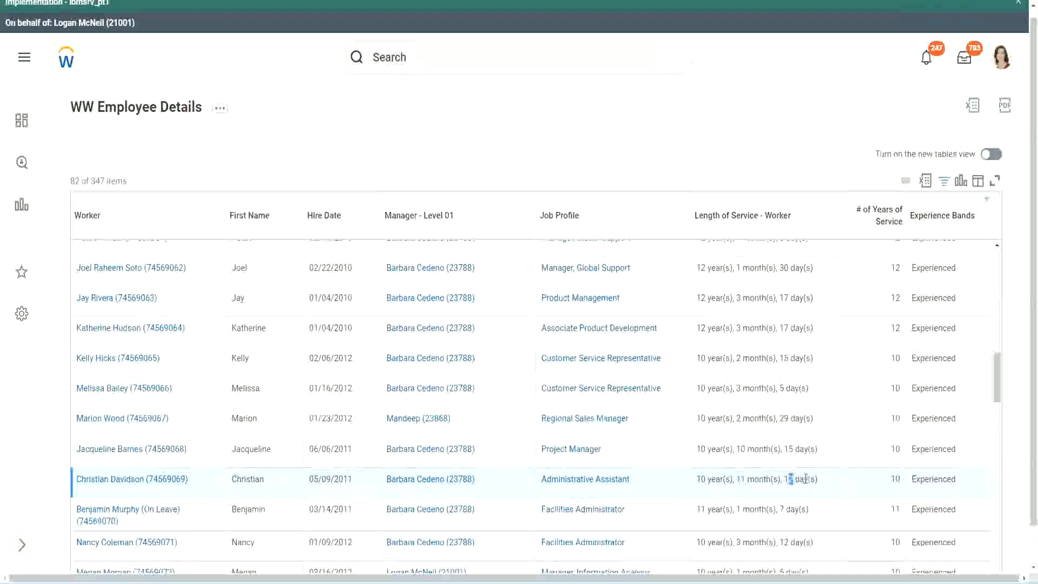
click(806, 479)
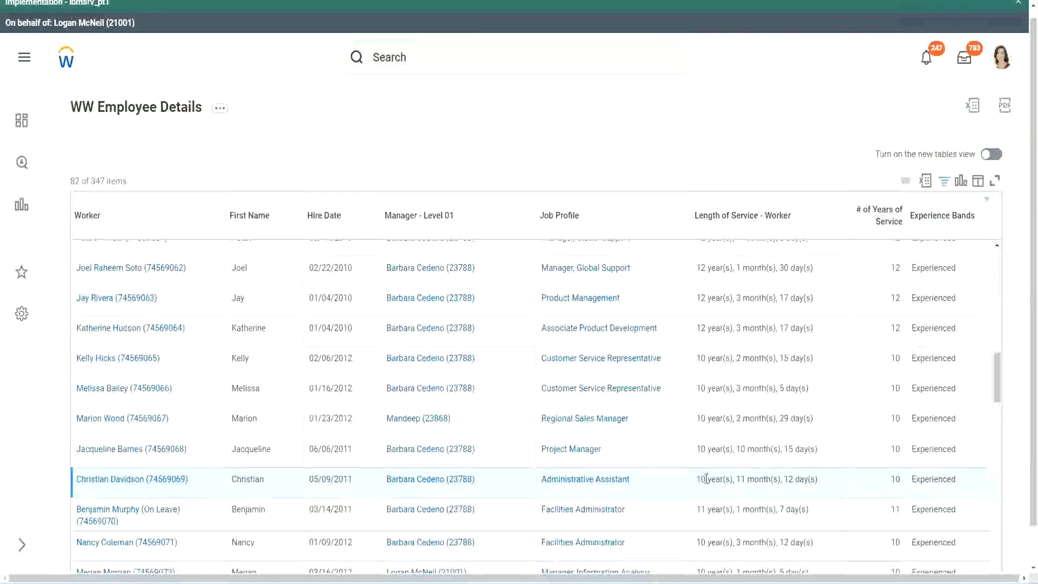
double_click(895, 479)
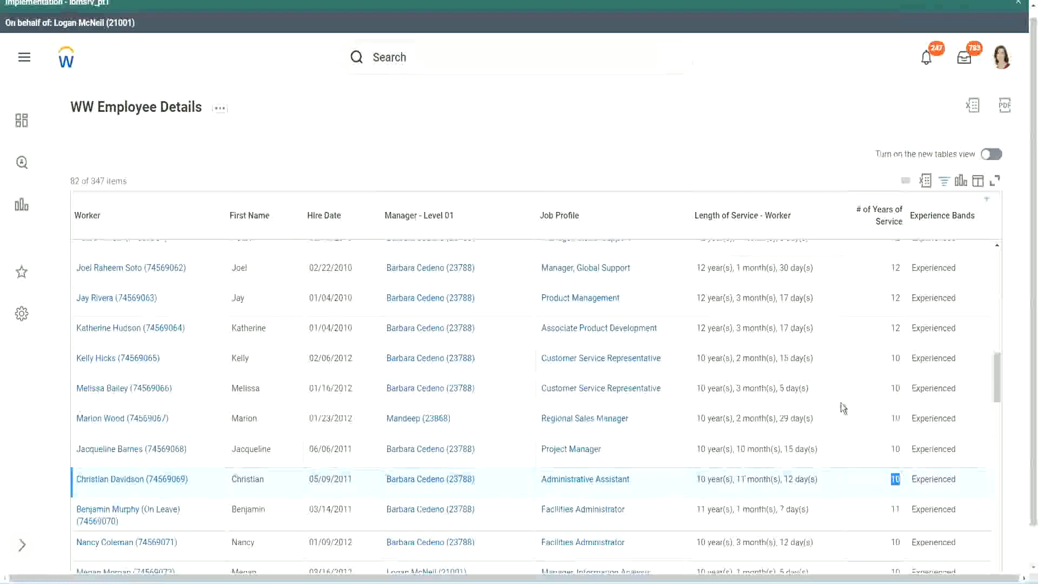
click(893, 341)
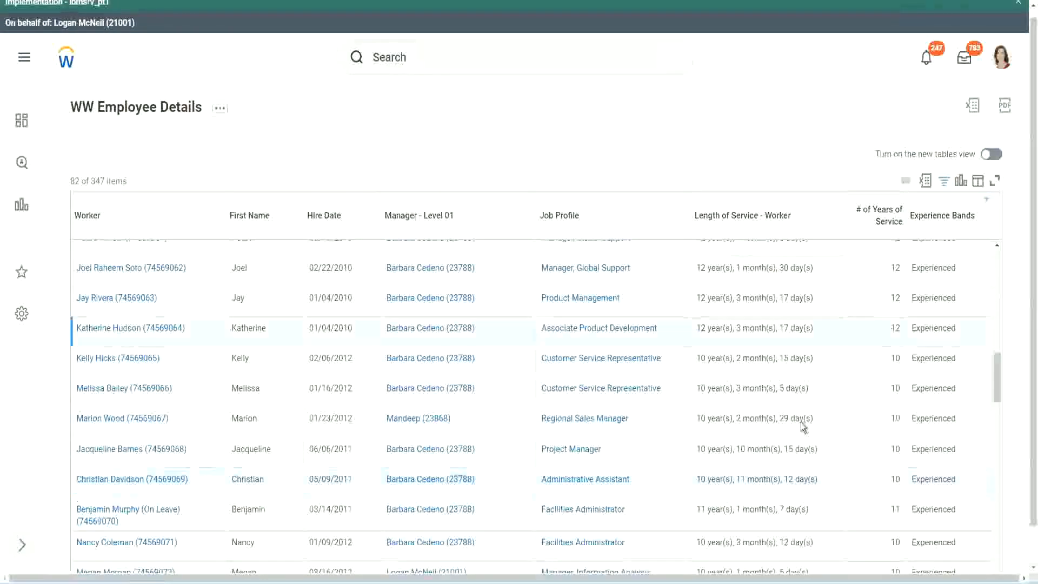
double_click(709, 477)
click(785, 476)
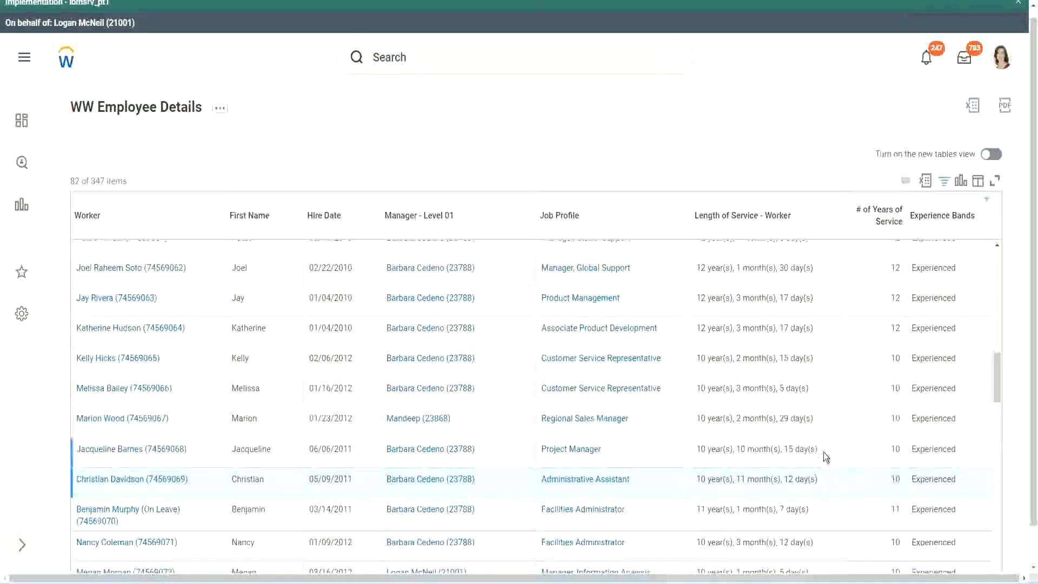
double_click(896, 268)
drag(696, 268, 826, 263)
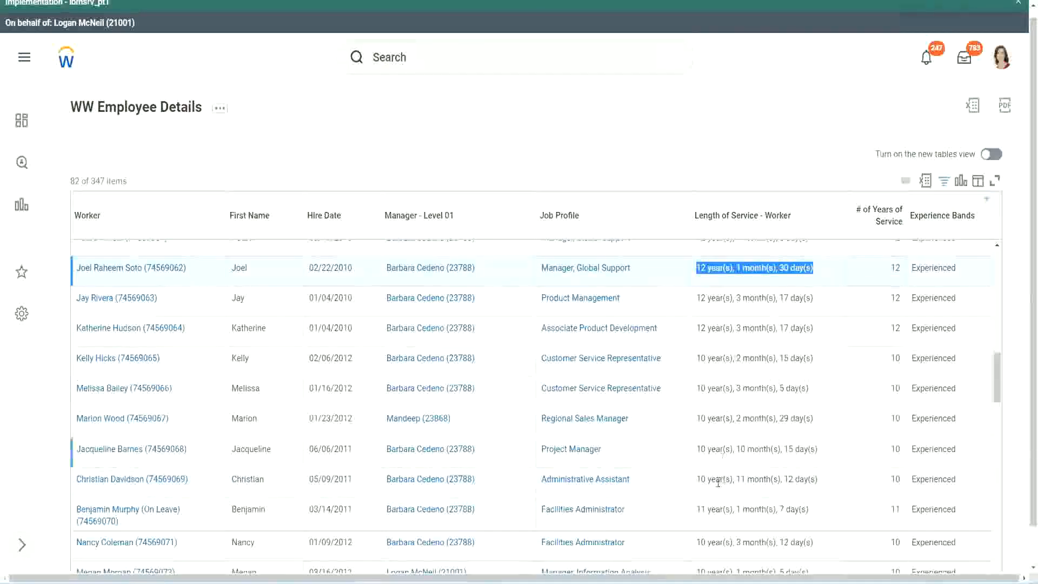
click(806, 479)
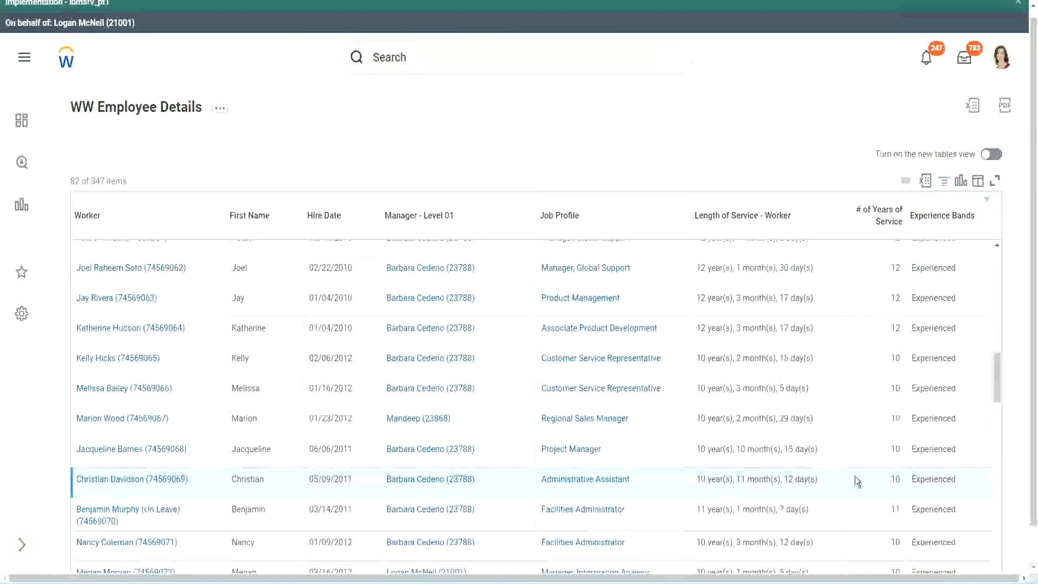
double_click(893, 478)
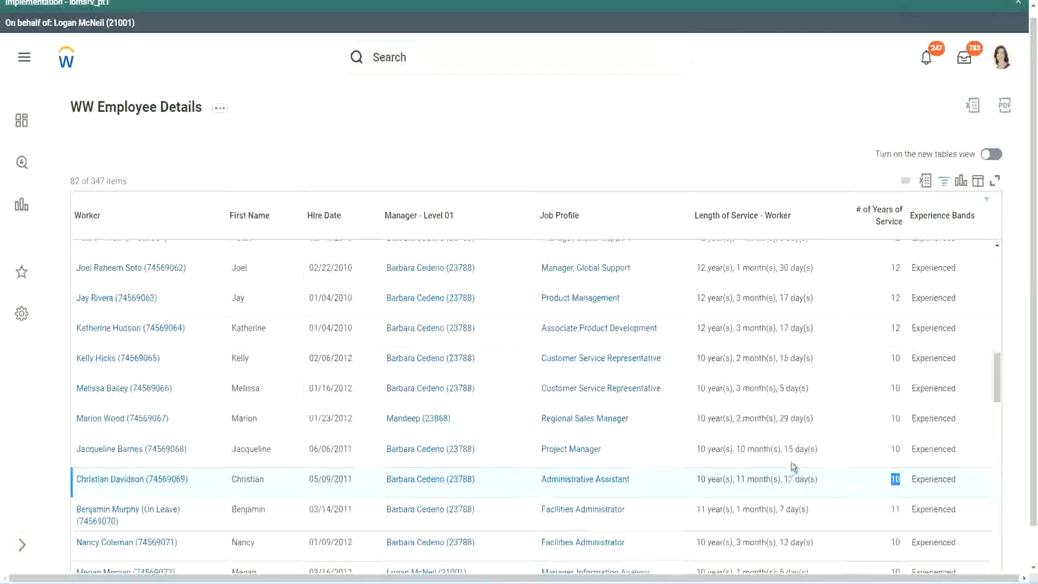
click(857, 482)
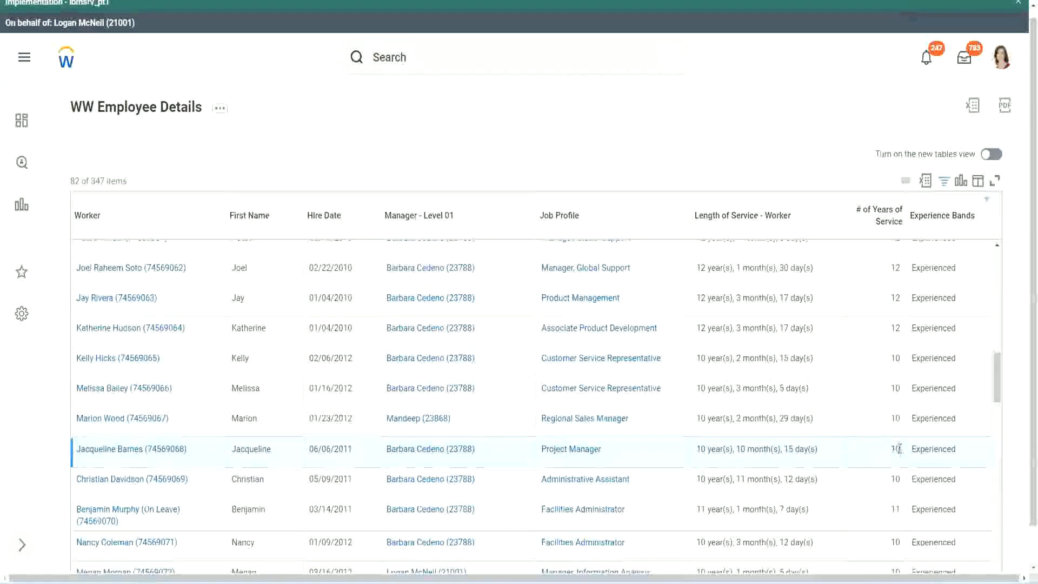
mouse_move(890, 448)
mouse_down()
mouse_move(900, 448)
mouse_move(890, 449)
mouse_up()
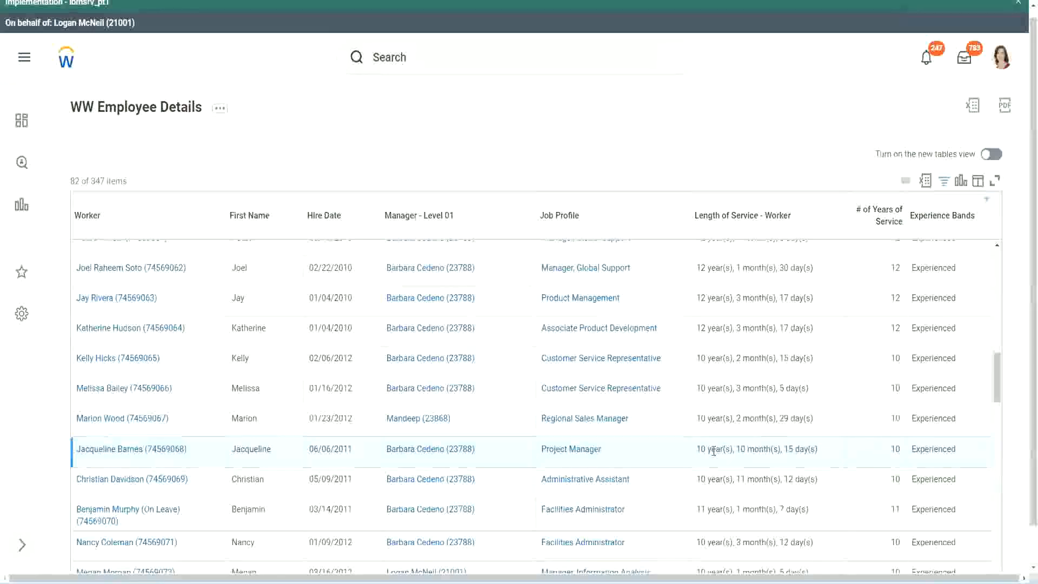
double_click(742, 449)
click(775, 450)
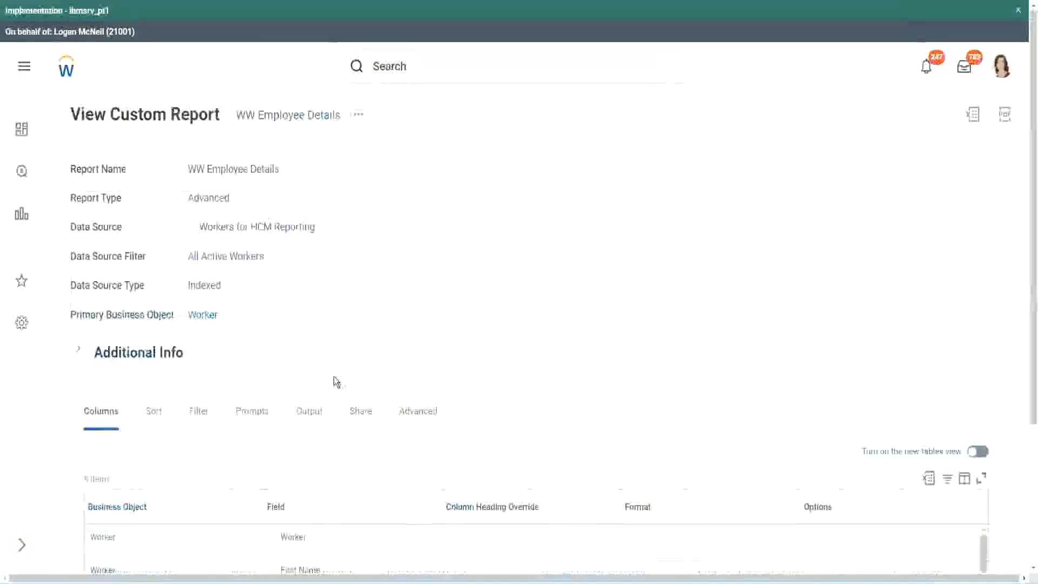
View the definition of the report's calculated field CF-WW-Eval Exp-Derive Experience Bands from Years of Service in a new tab, dismissing the implementation banner
scroll(334, 376, down, 5)
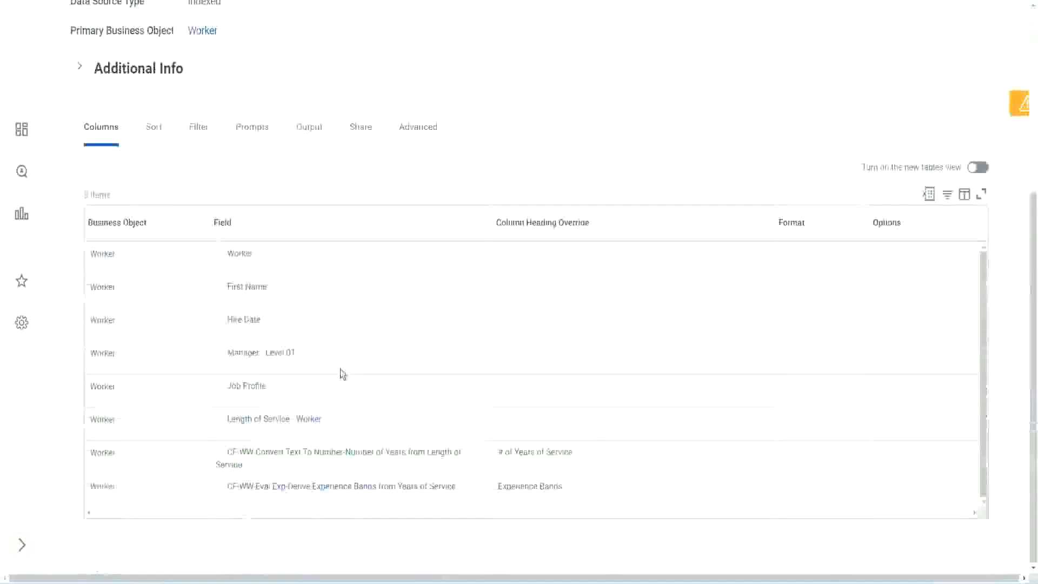
right_click(281, 492)
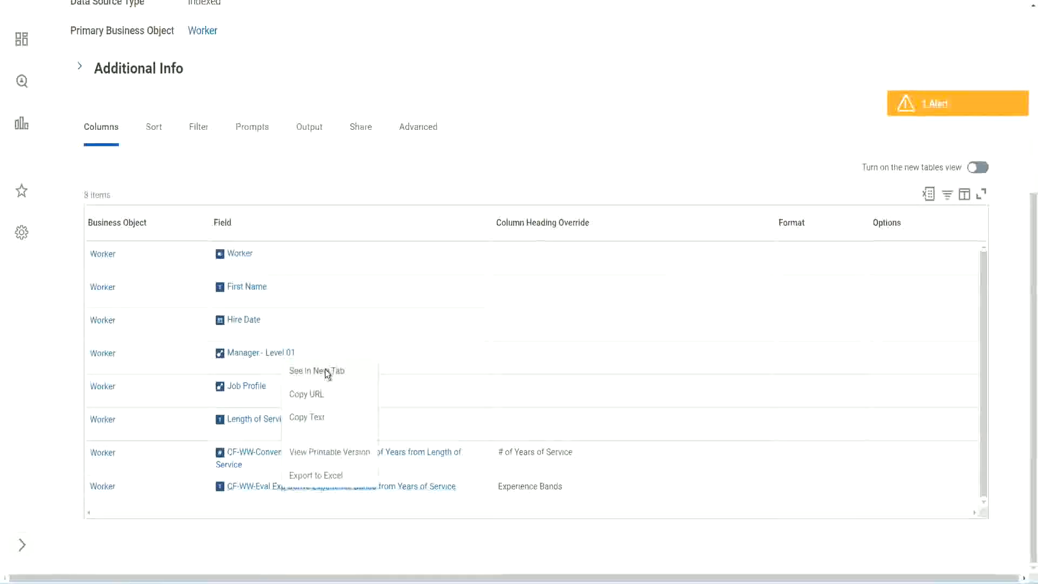
click(325, 369)
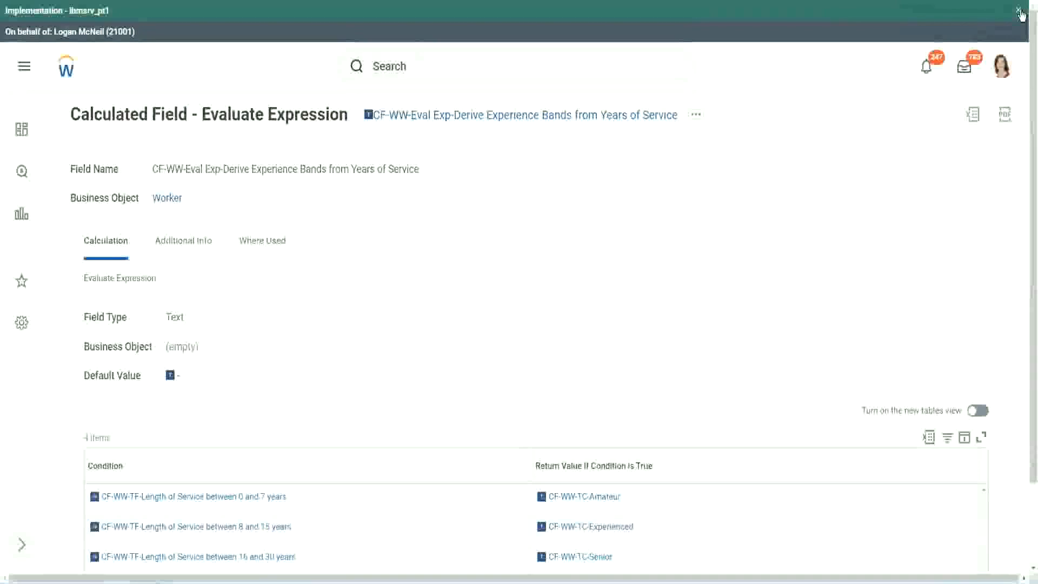
click(1019, 11)
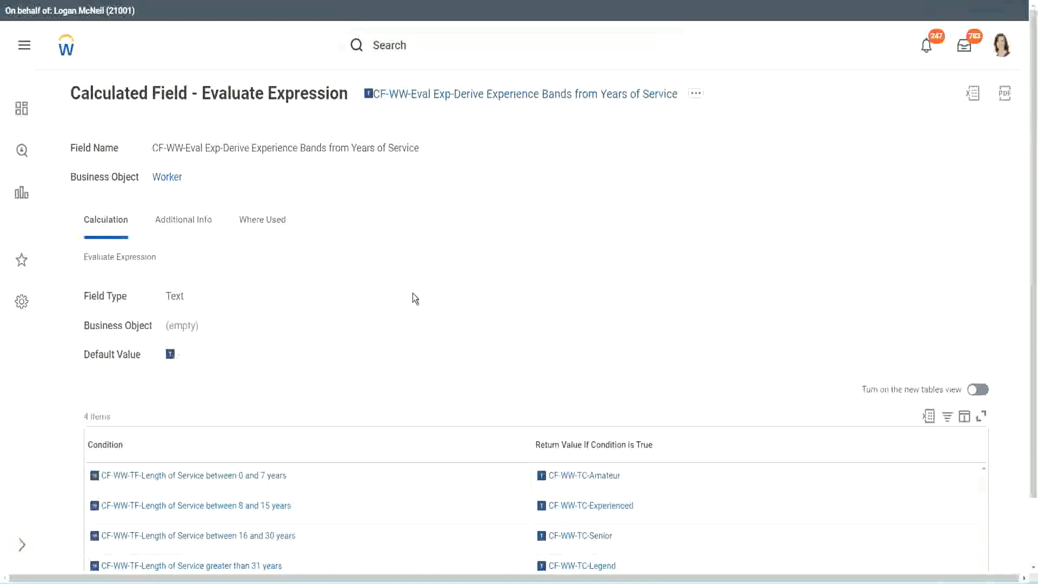
scroll(414, 307, down, 1)
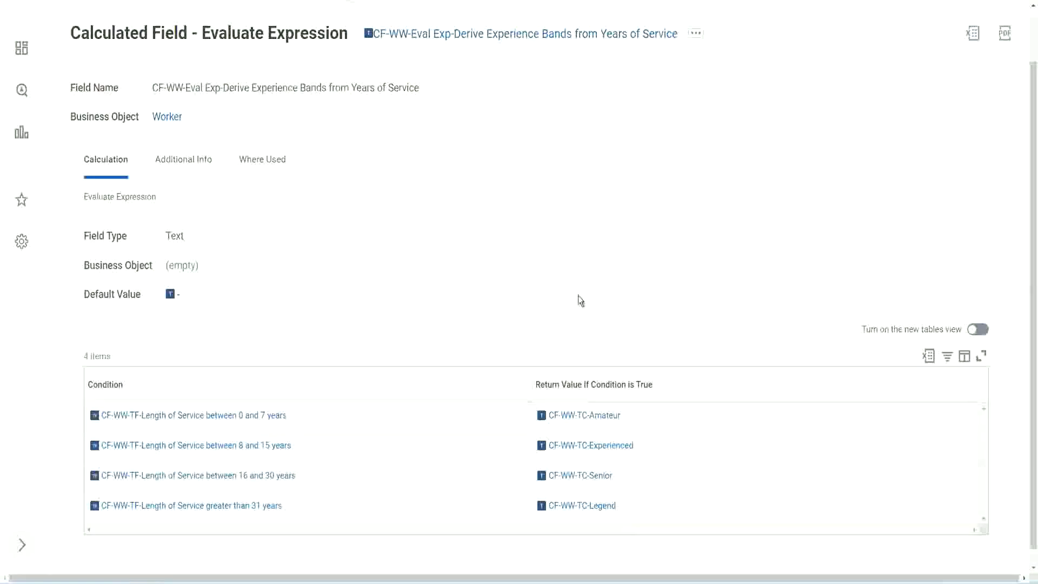
click(471, 382)
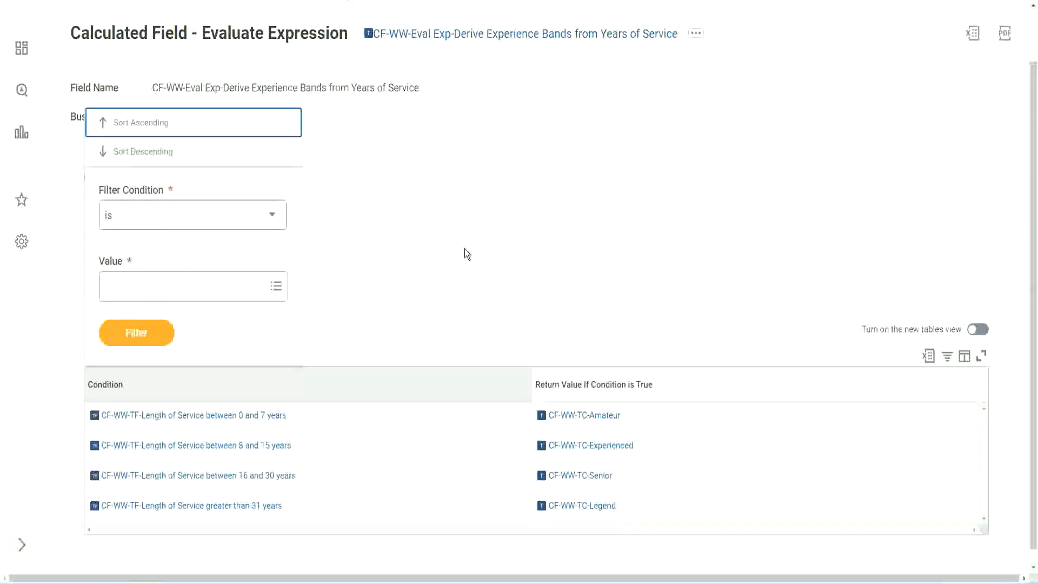
click(463, 249)
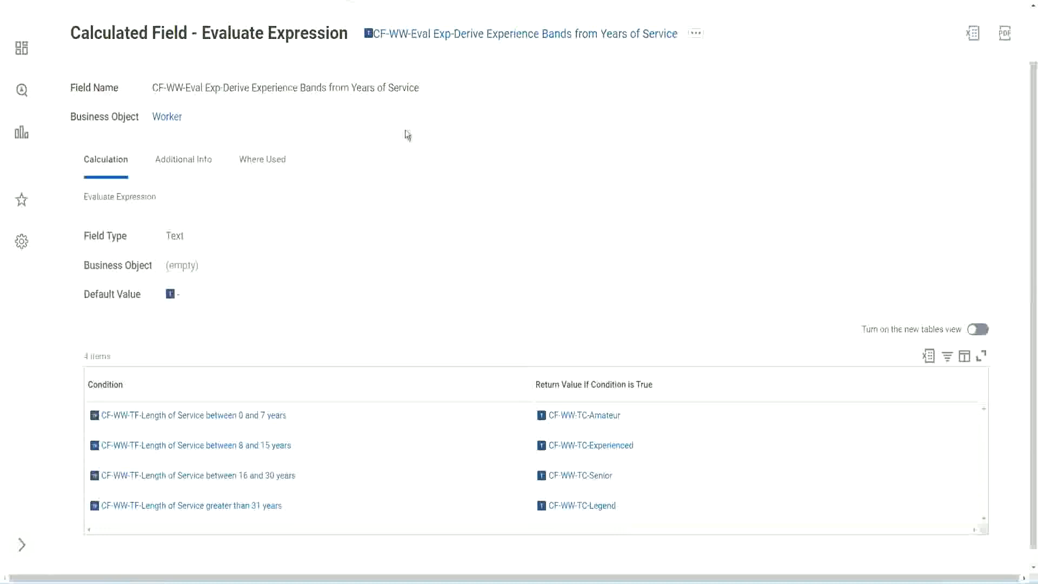
Copy the name of the calculated field CF-WW-Eval Exp-Derive Experience Bands from Years of Service
right_click(457, 38)
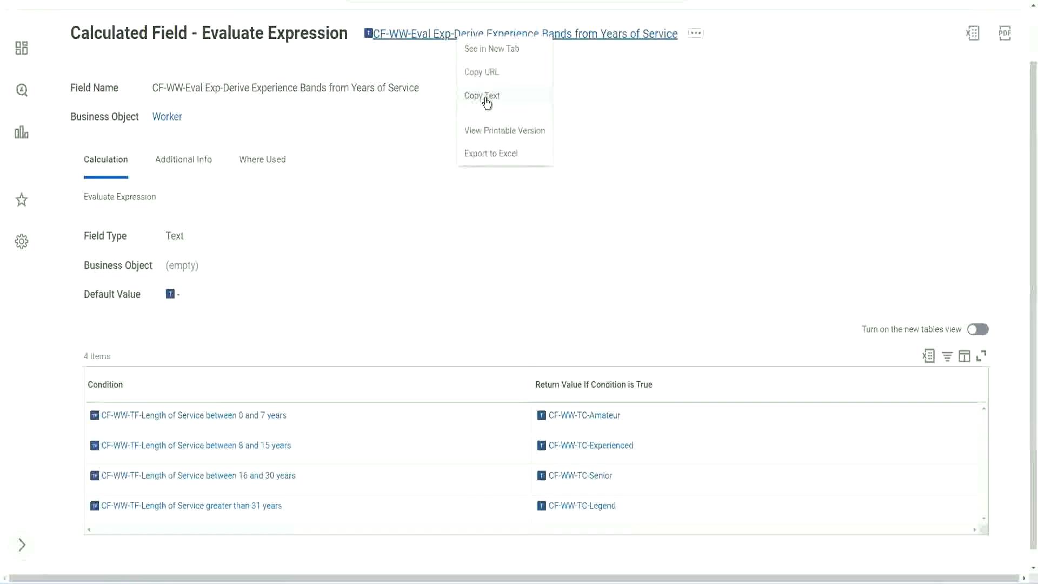
click(488, 103)
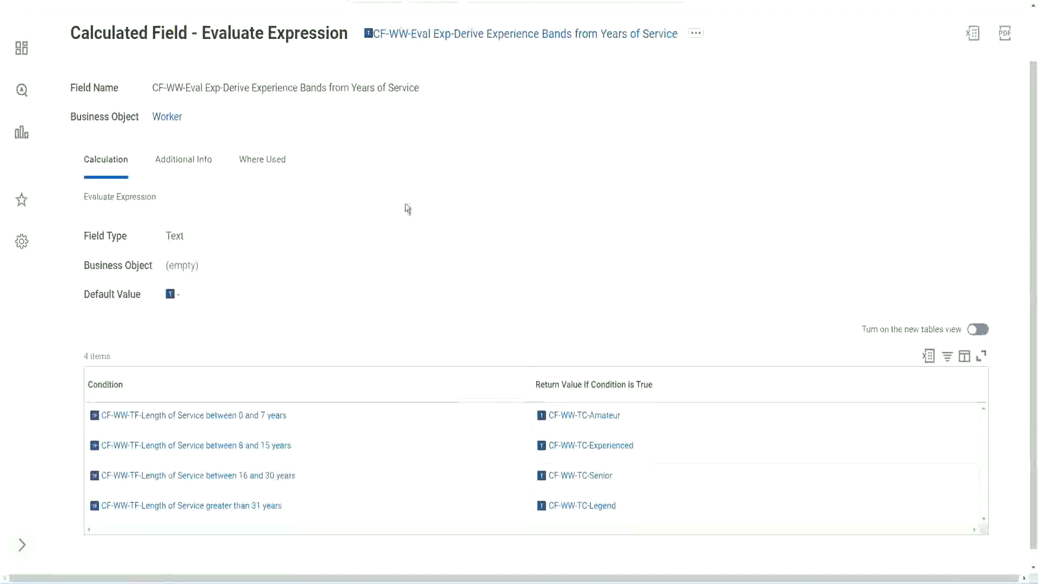
scroll(403, 210, up, 1)
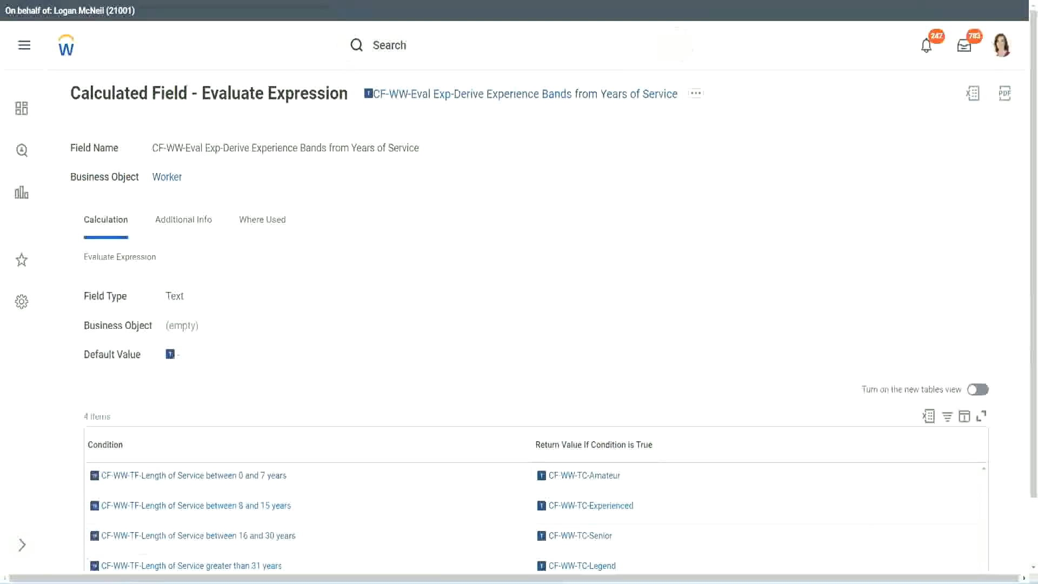
Return to the custom report's tab, search for "create cal field" and open the Create Calculated Field task
key(ctrl+shift+Tab)
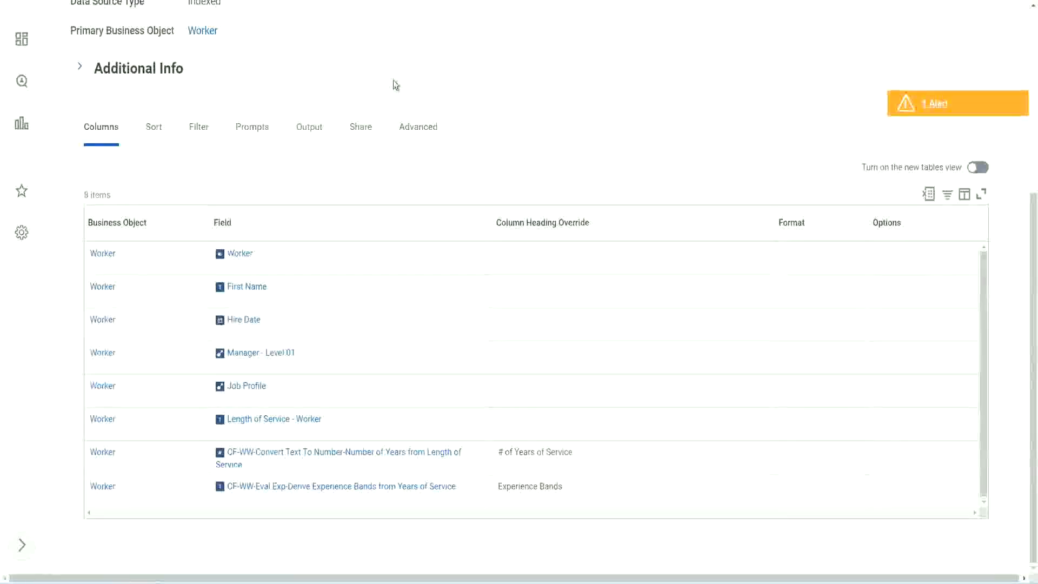
scroll(394, 80, up, 5)
click(421, 67)
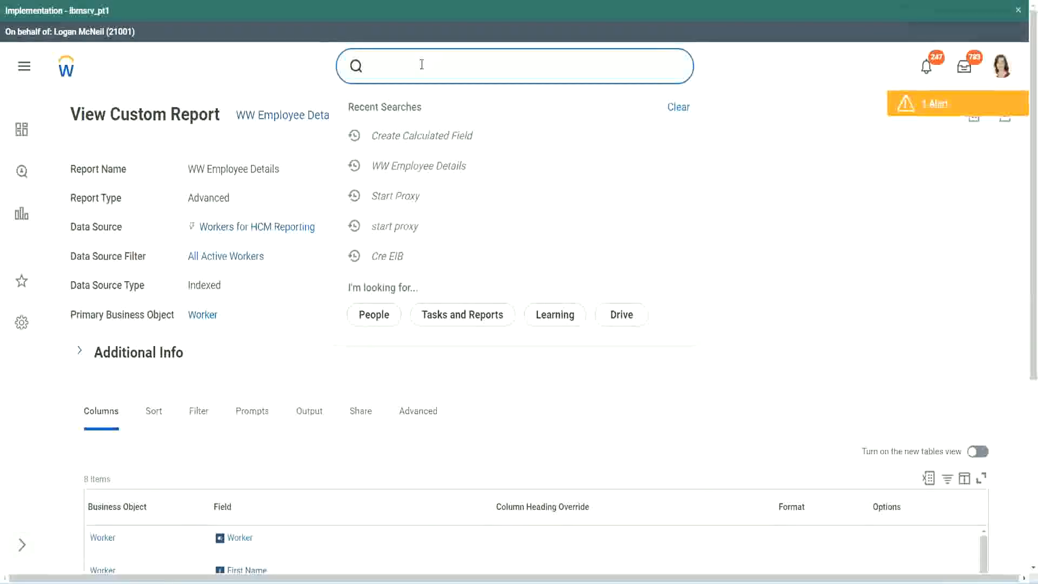
text(create cal field)
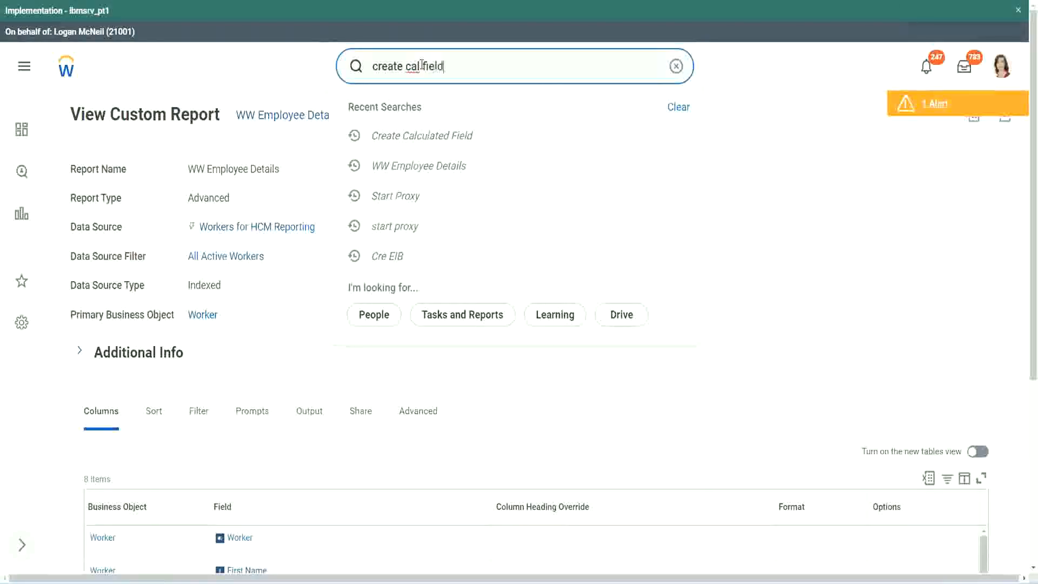
click(434, 111)
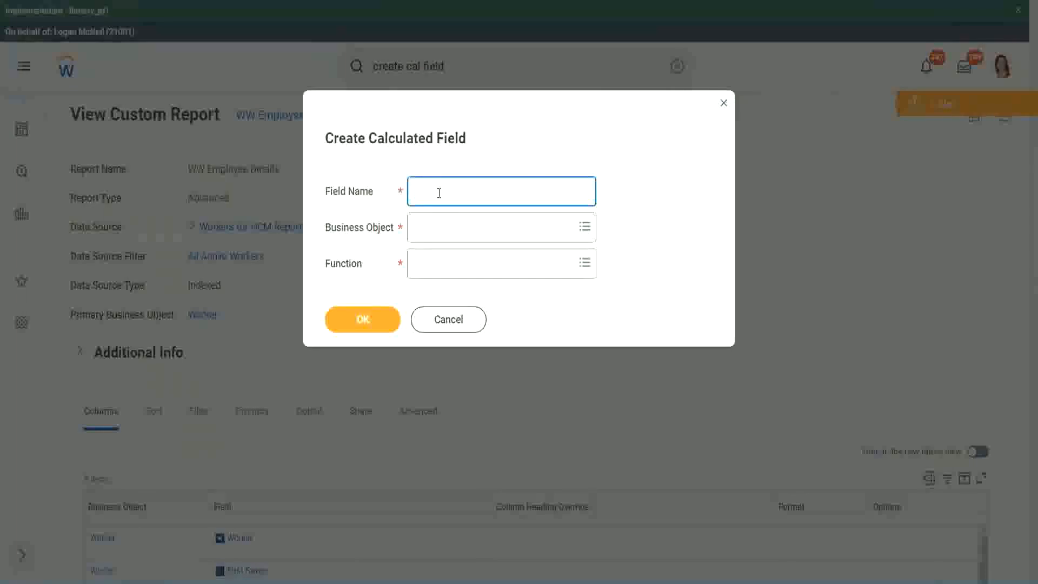
Paste the copied calculated field name as the Field Name and insert "Bands" after "Eval Exp"
key(ctrl+v)
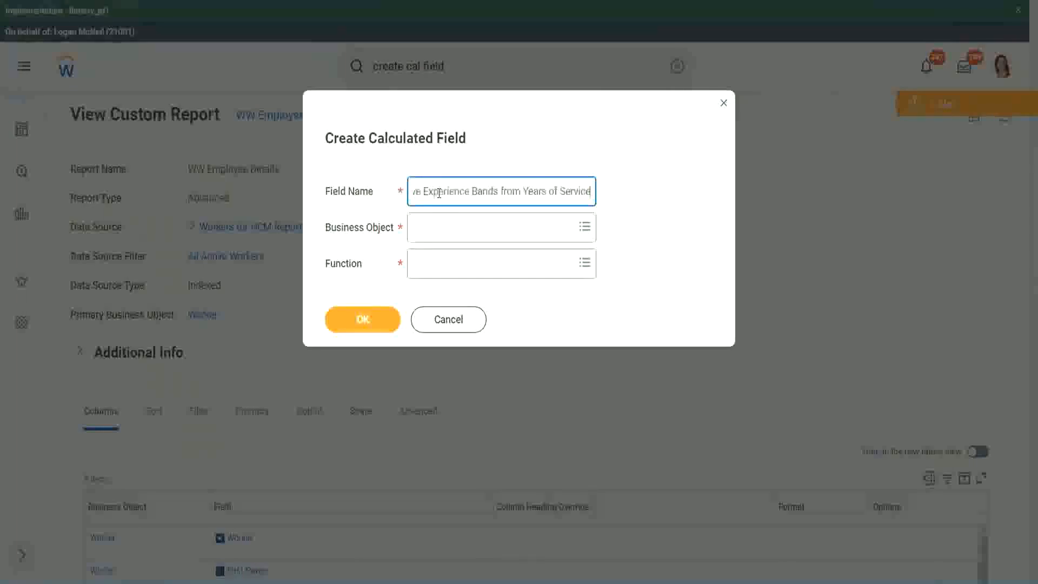
drag(469, 192, 378, 173)
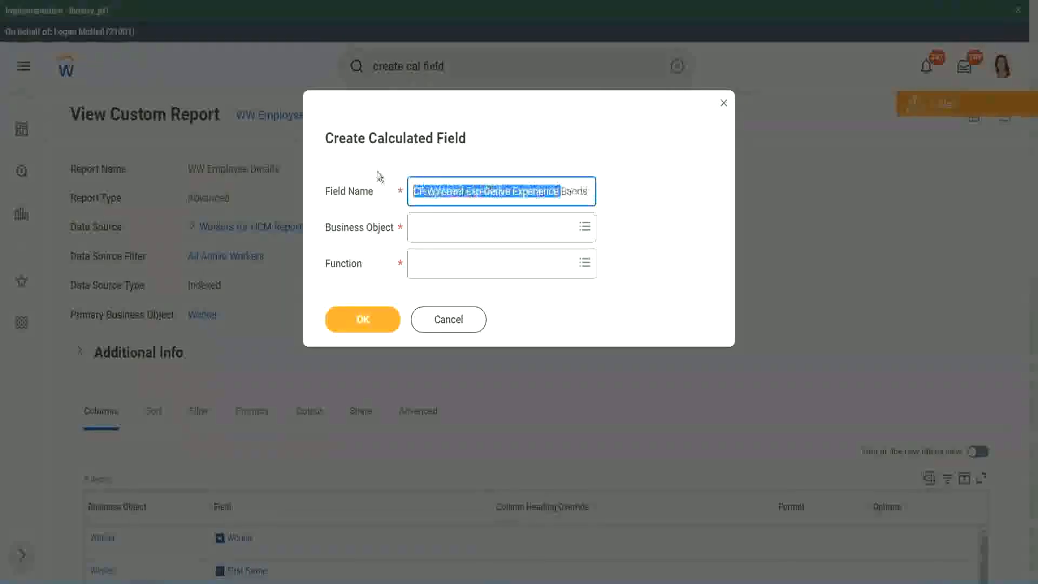
click(470, 193)
double_click(473, 193)
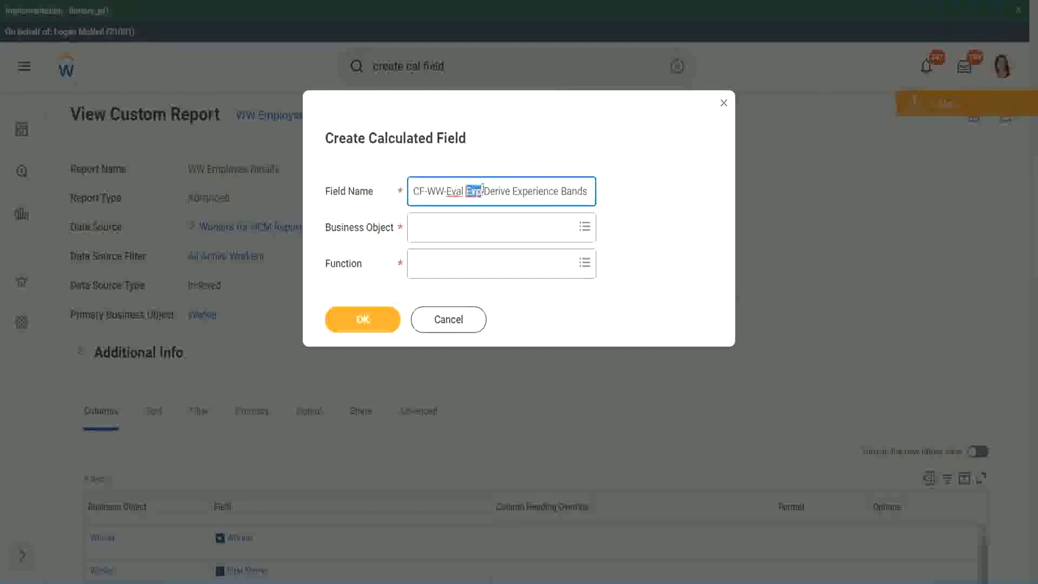
click(480, 190)
text(bands)
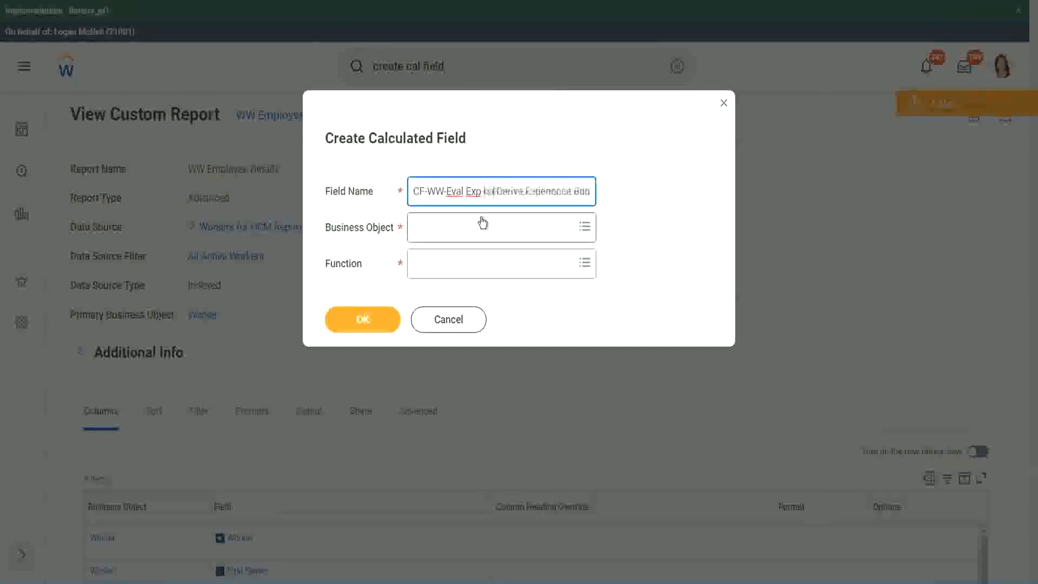
key(Left)
key(Left)
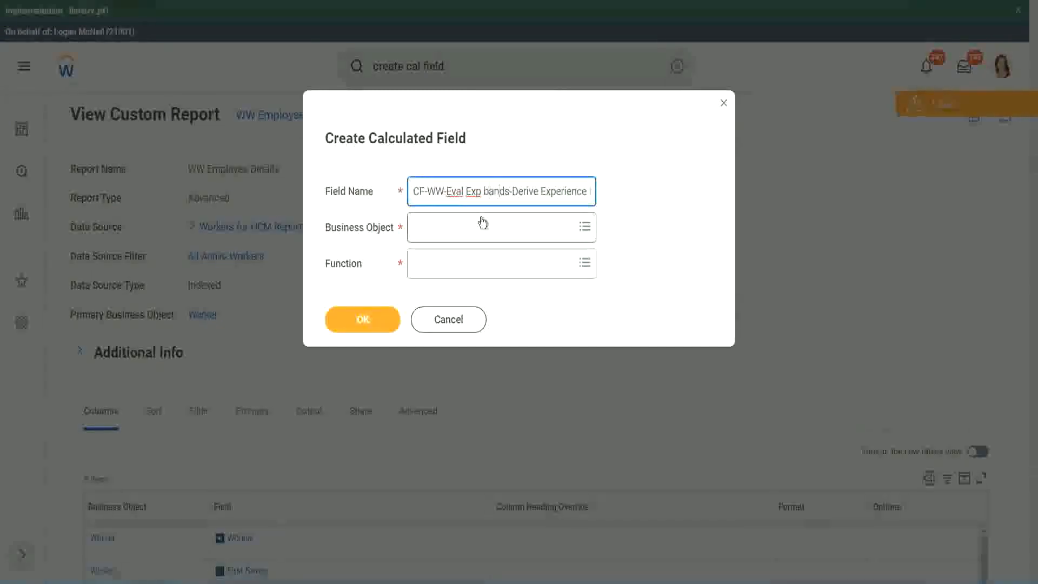
key(shift+Left)
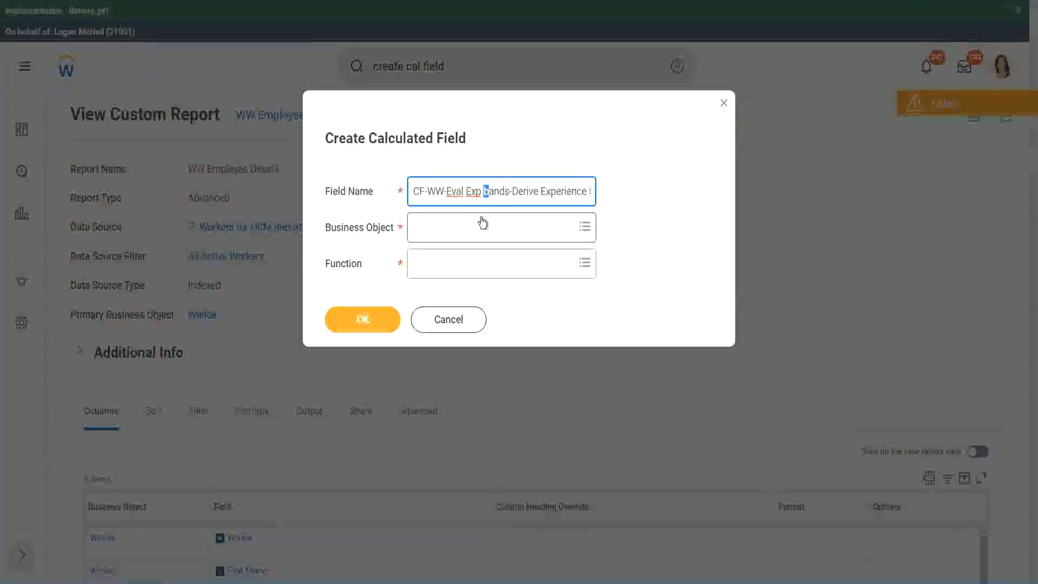
text(B)
key(Right)
key(Right)
key(Right)
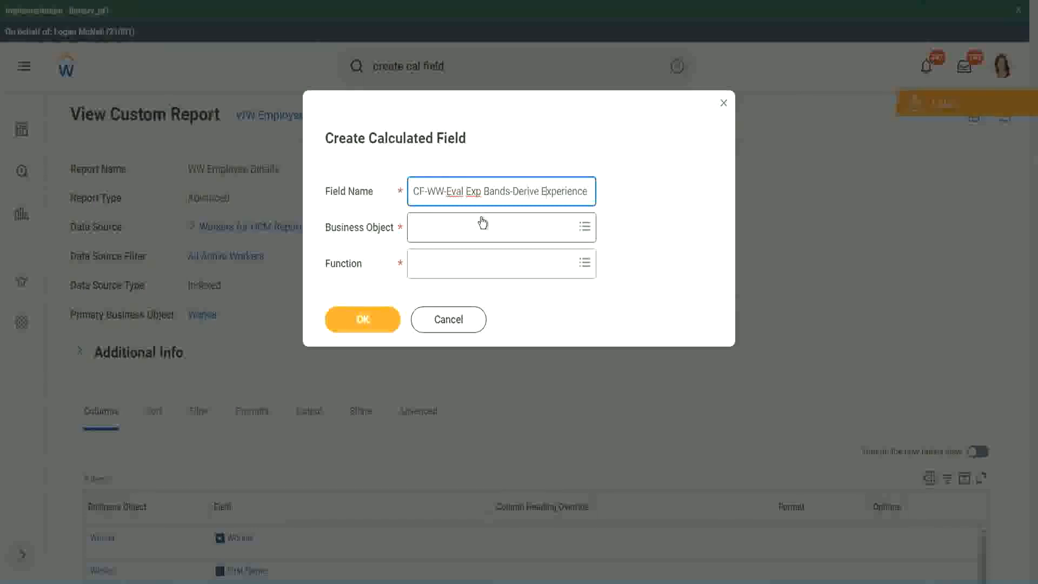
Replace "Derive" with "Determine" in the field name, keeping the ending "Experience Bands from Years of Service"
key(End)
text(Bands from Years of)
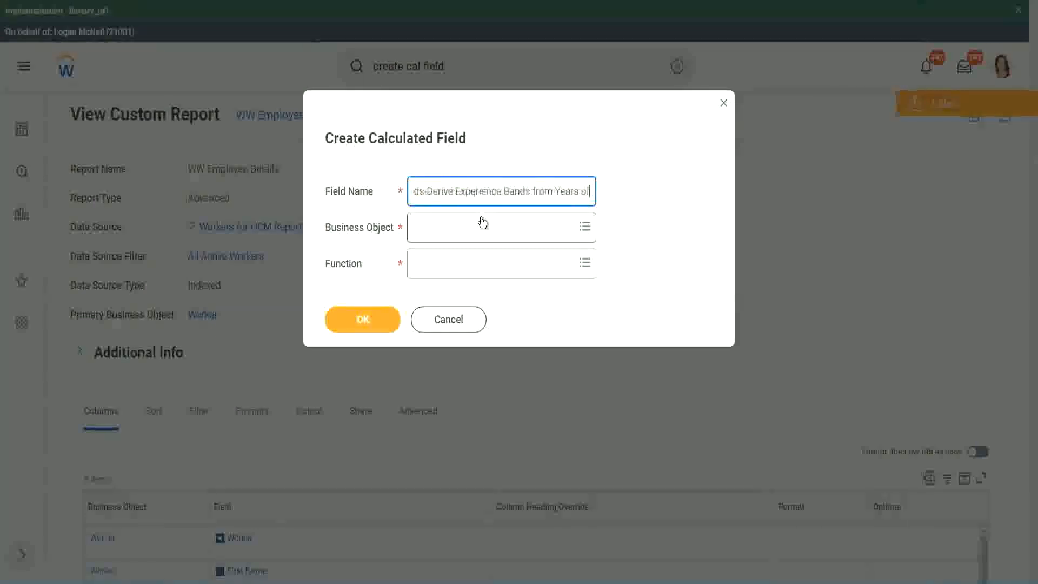
key(Left)
key(Left)
key(Left)
key(Left)
key(Left)
key(Left)
key(Left)
key(Left)
key(Left)
key(Left)
key(Left)
key(Left)
key(Left)
key(Left)
key(Left)
key(Left)
key(Left)
key(Left)
key(Left)
key(Left)
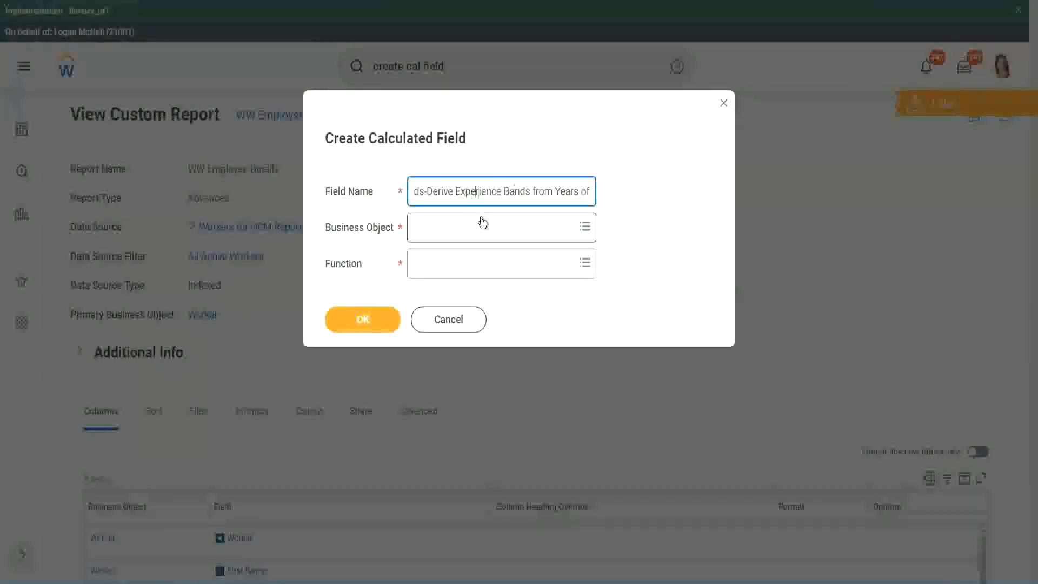
key(Left)
key(Left)
key(Left)
key(shift+Left)
key(shift+Left)
key(shift+Left)
key(shift+Left)
key(shift+Left)
key(shift+Left)
text(Determine)
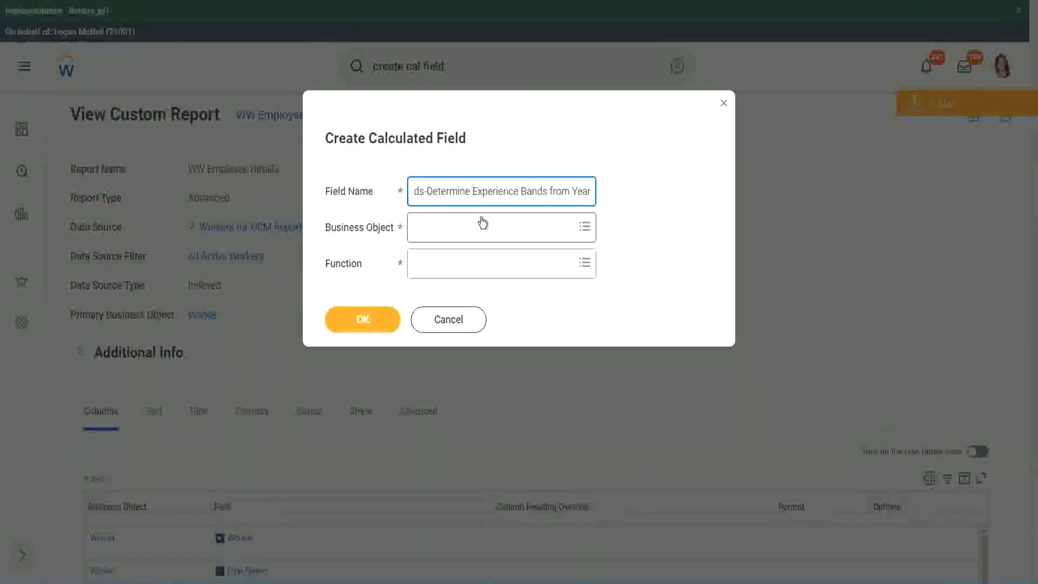
key(End)
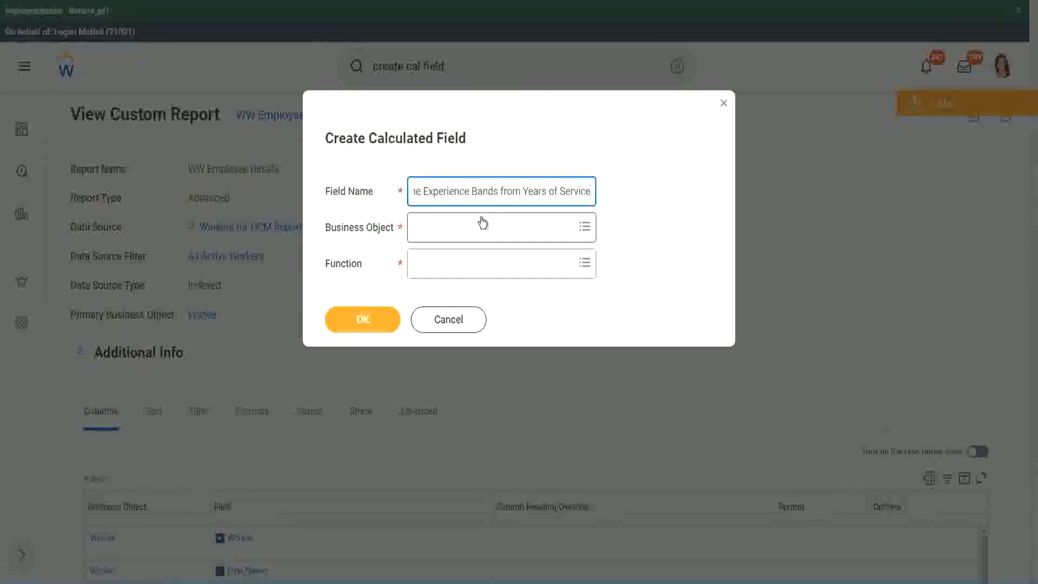
Set the business object to Worker and the function to Evaluate Expression Band
click(461, 227)
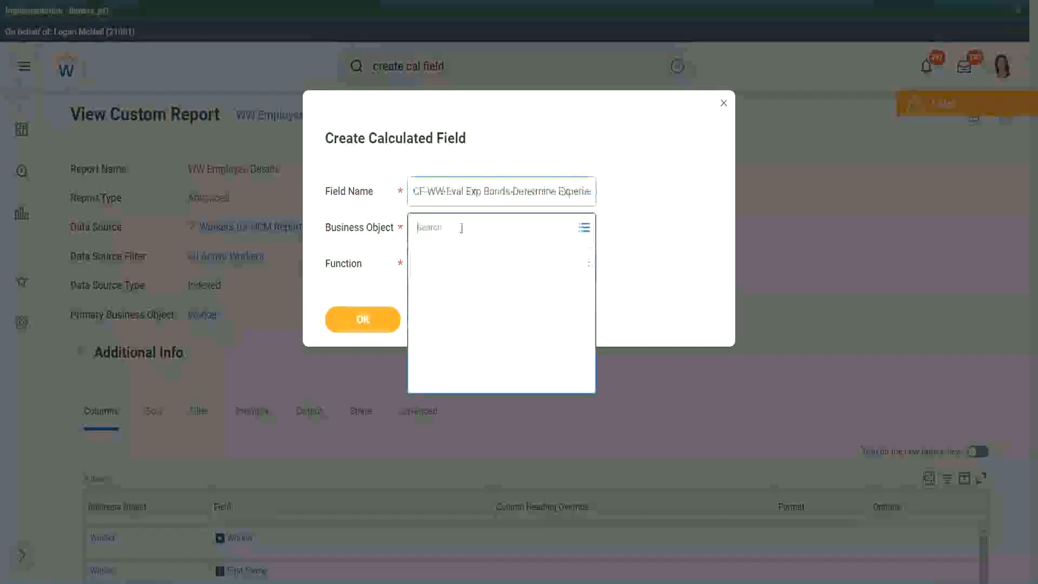
text(worker)
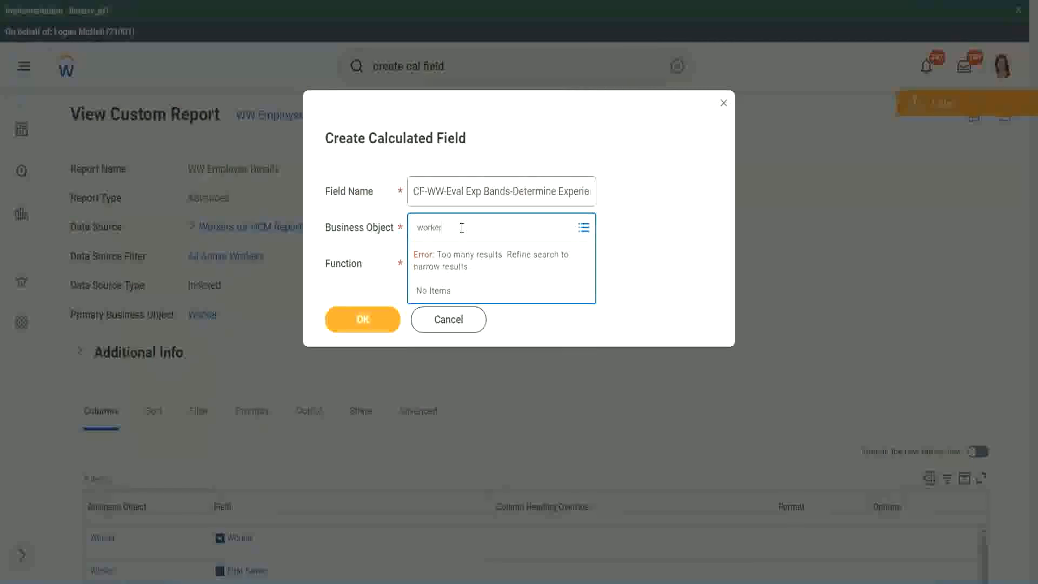
key(Return)
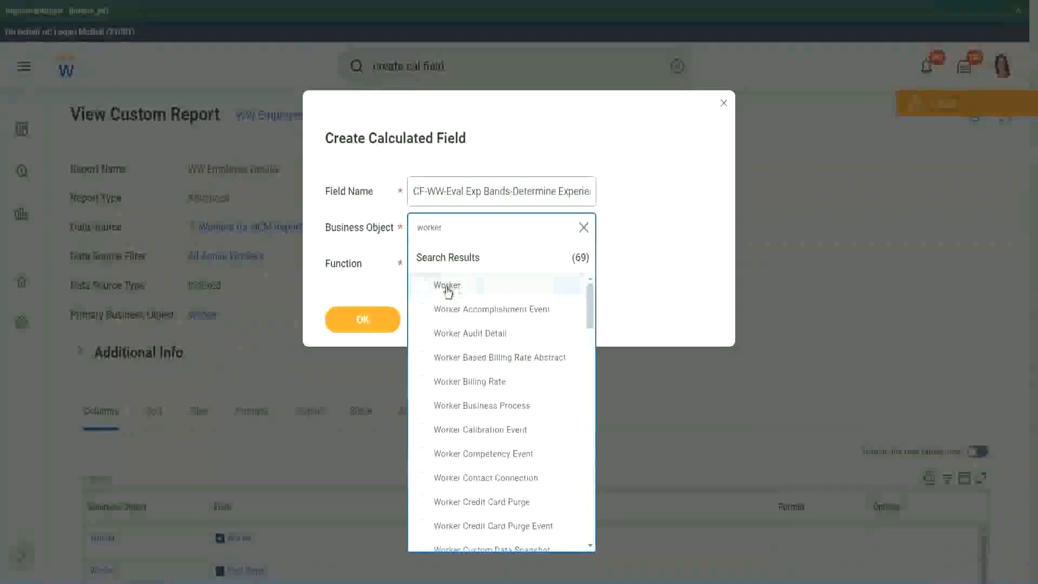
click(439, 285)
click(439, 261)
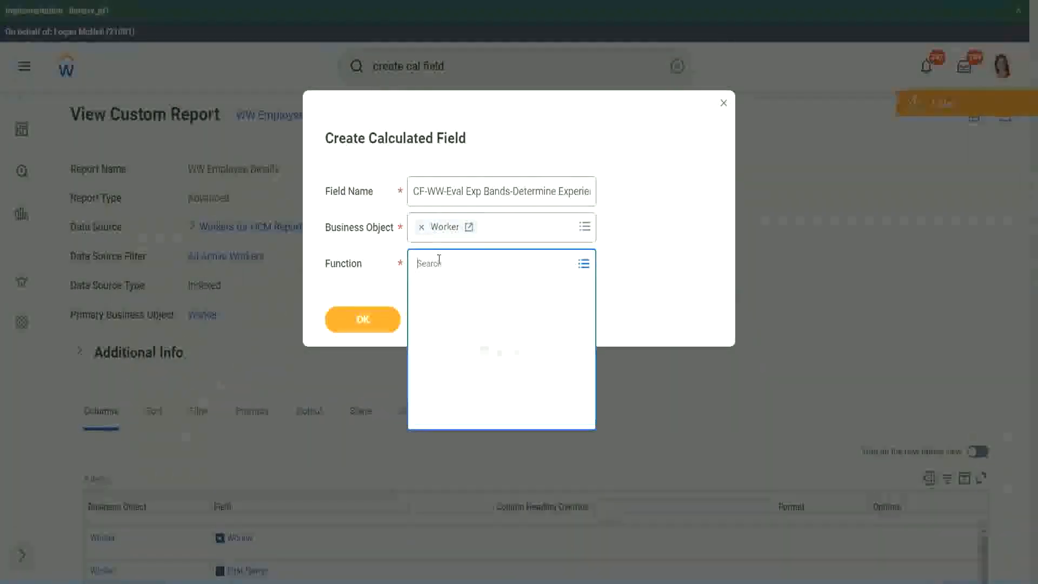
text(eval ex)
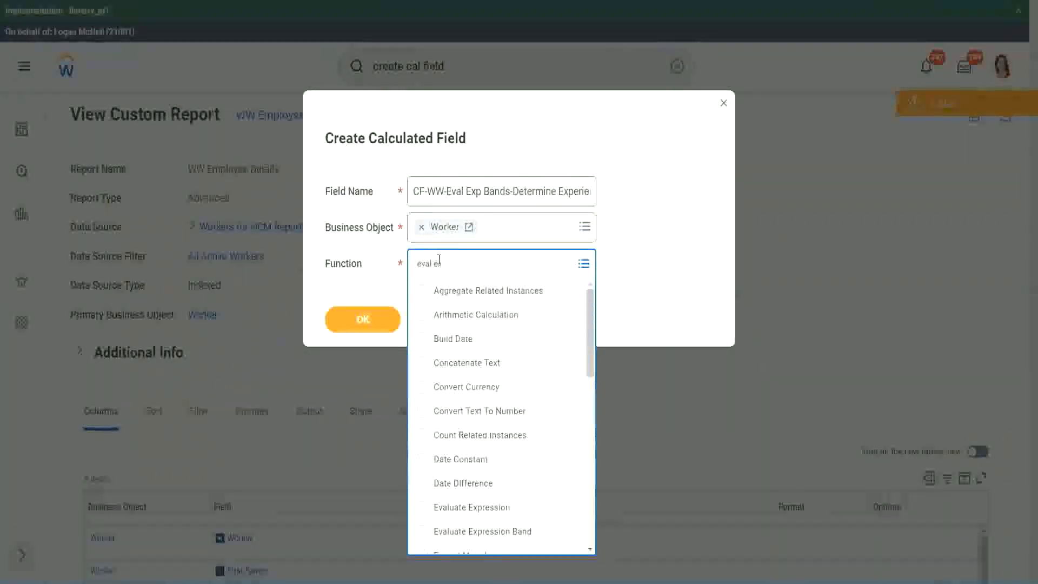
text(p)
key(Return)
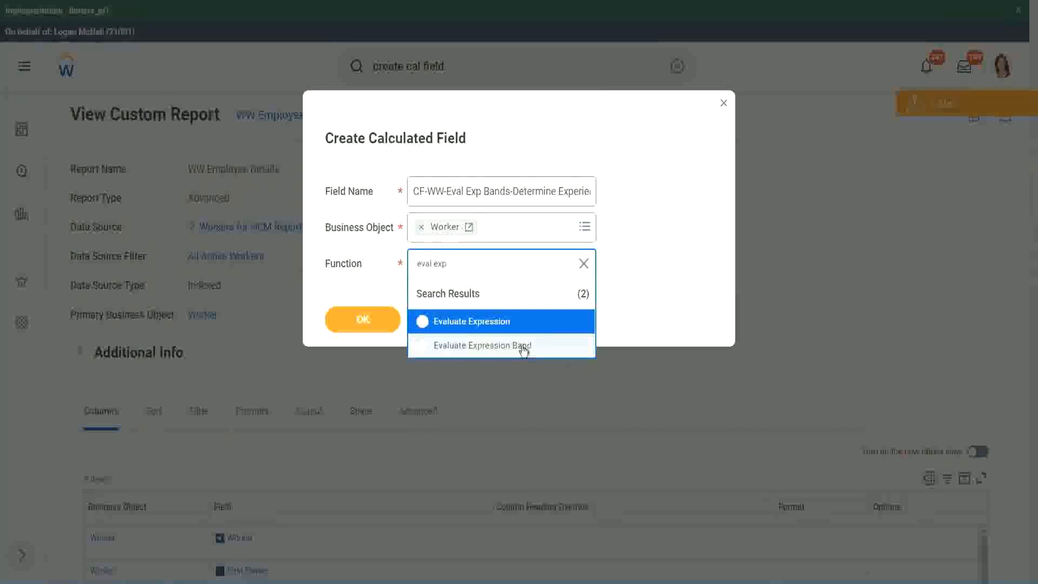
click(524, 351)
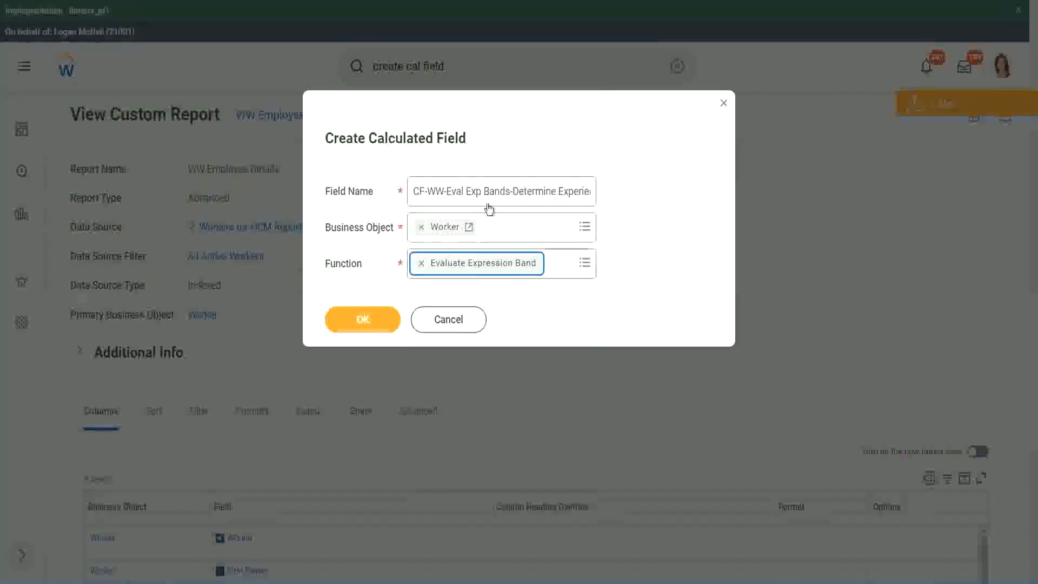
Change "Exp Bands" to "Exp Band" in the field name and confirm the new calculated field's basic details
click(508, 189)
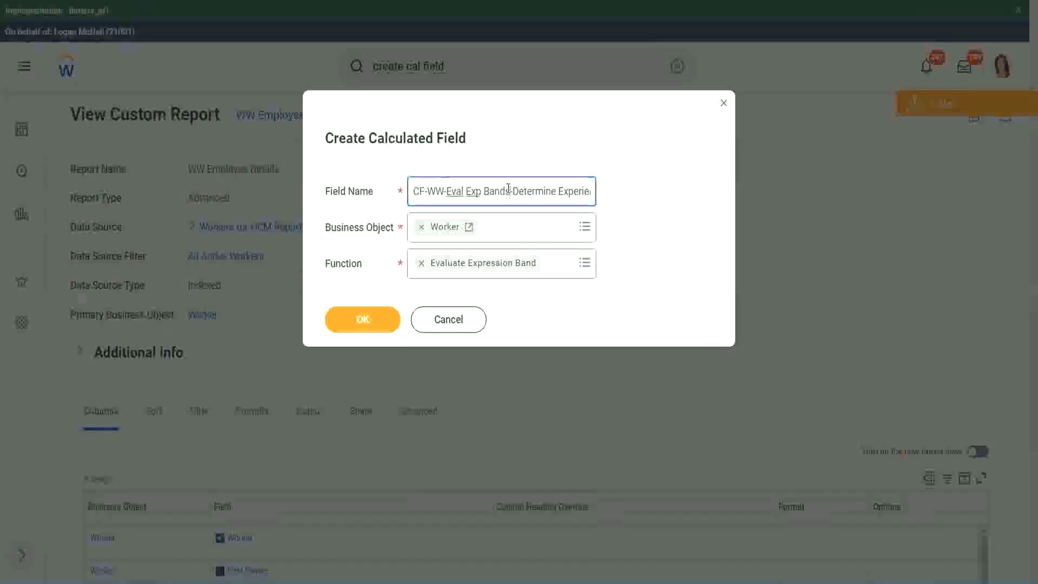
key(BackSpace)
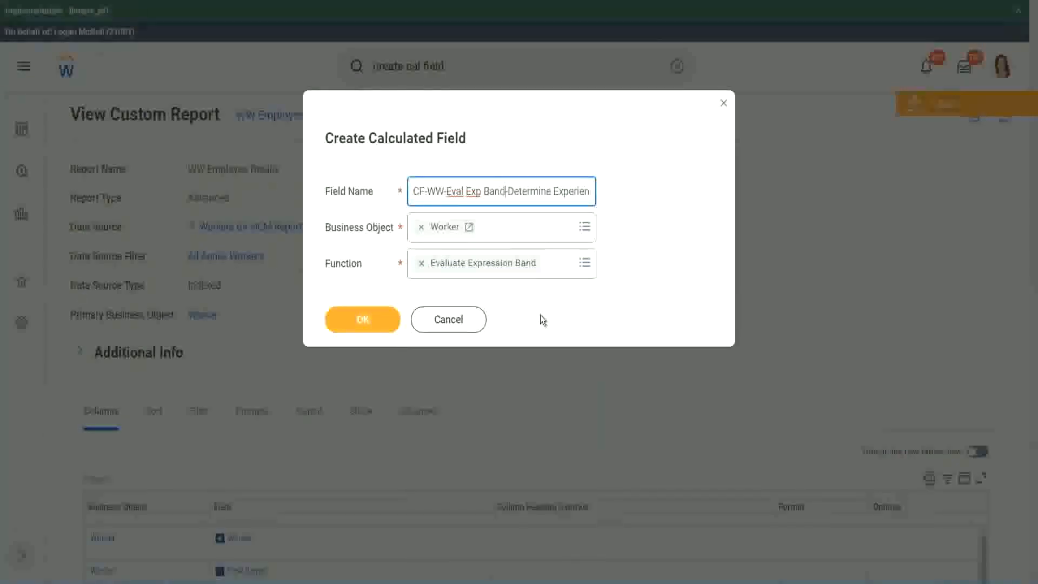
click(365, 321)
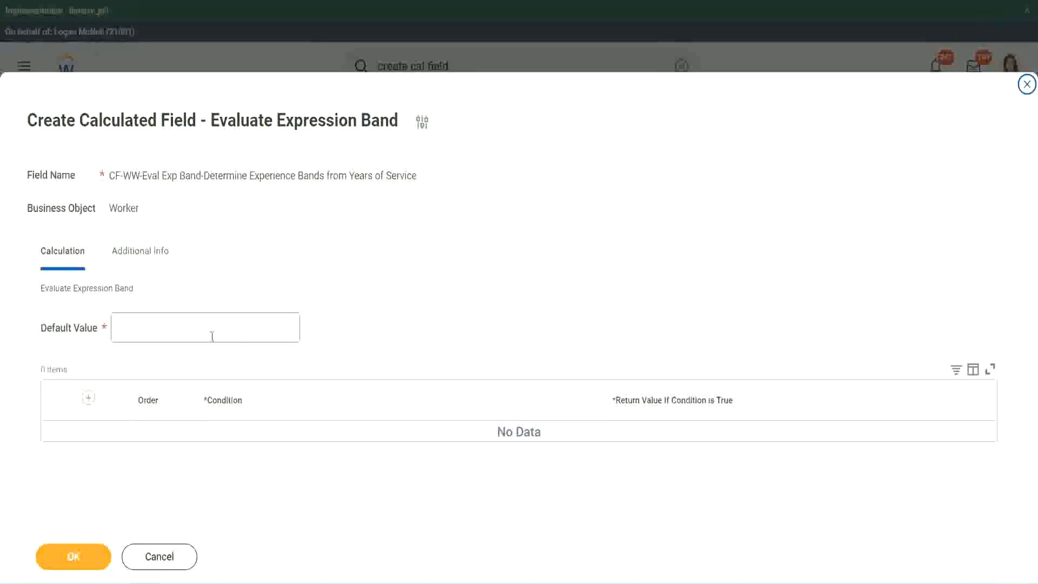
Set the Default Value to "-" and add a first row to the condition table
click(151, 334)
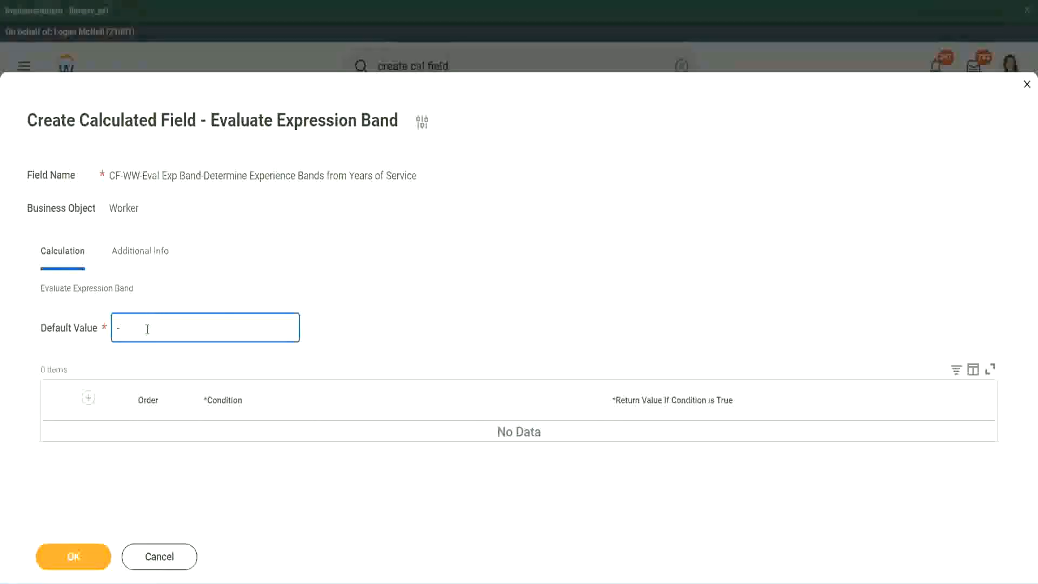
click(88, 398)
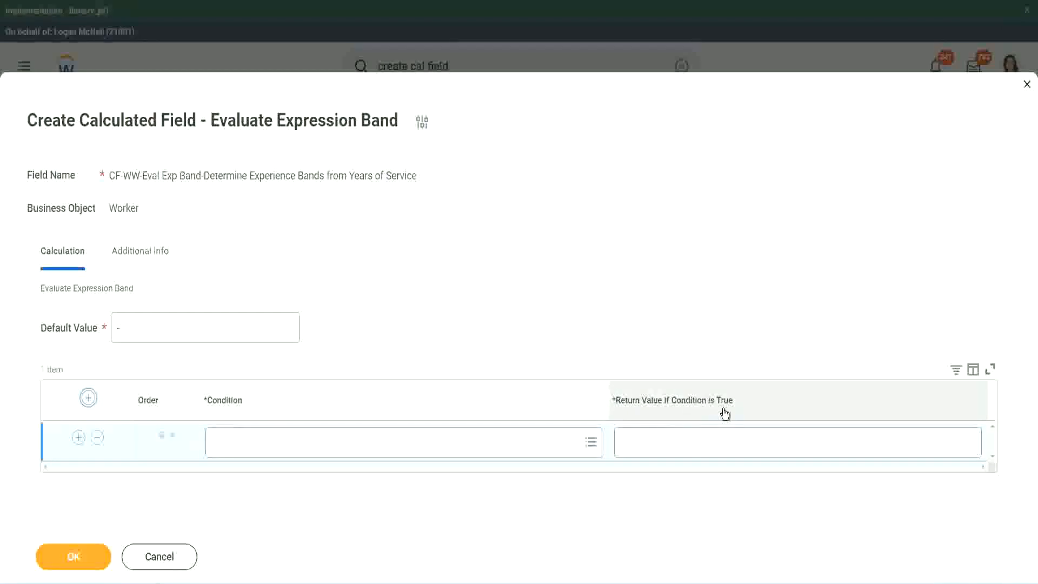
click(676, 441)
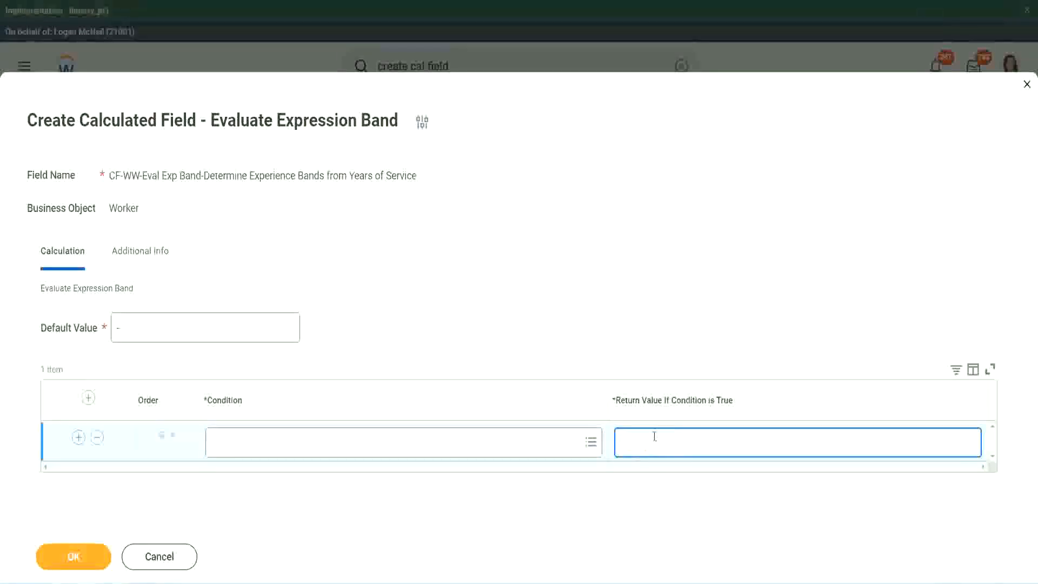
text(adkjdjaidjaijdiaj)
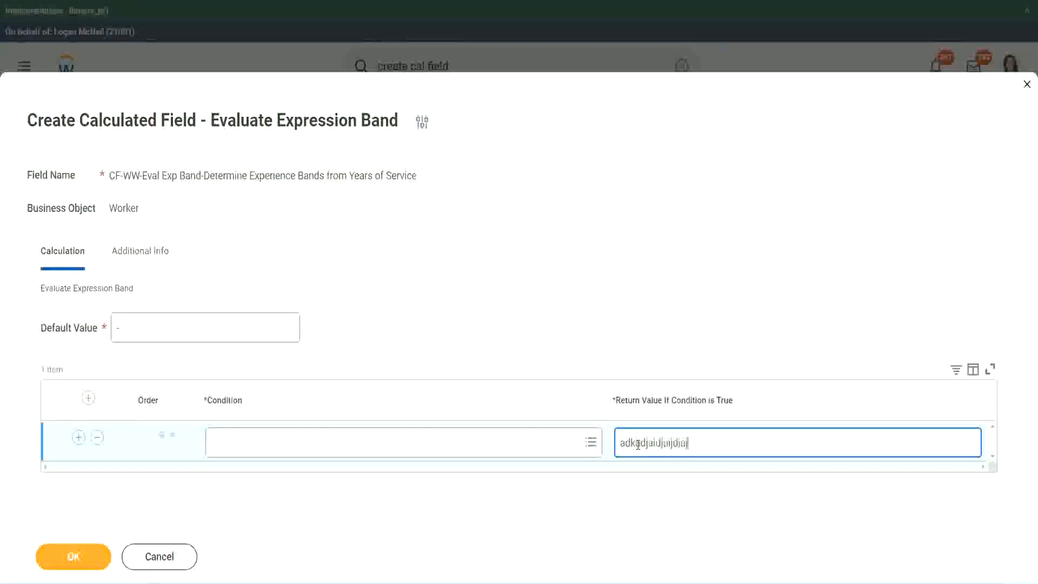
key(BackSpace)
key(BackSpace)
key(BackSpace)
key(BackSpace)
key(BackSpace)
key(BackSpace)
key(BackSpace)
key(BackSpace)
key(BackSpace)
key(BackSpace)
key(BackSpace)
key(BackSpace)
key(BackSpace)
key(BackSpace)
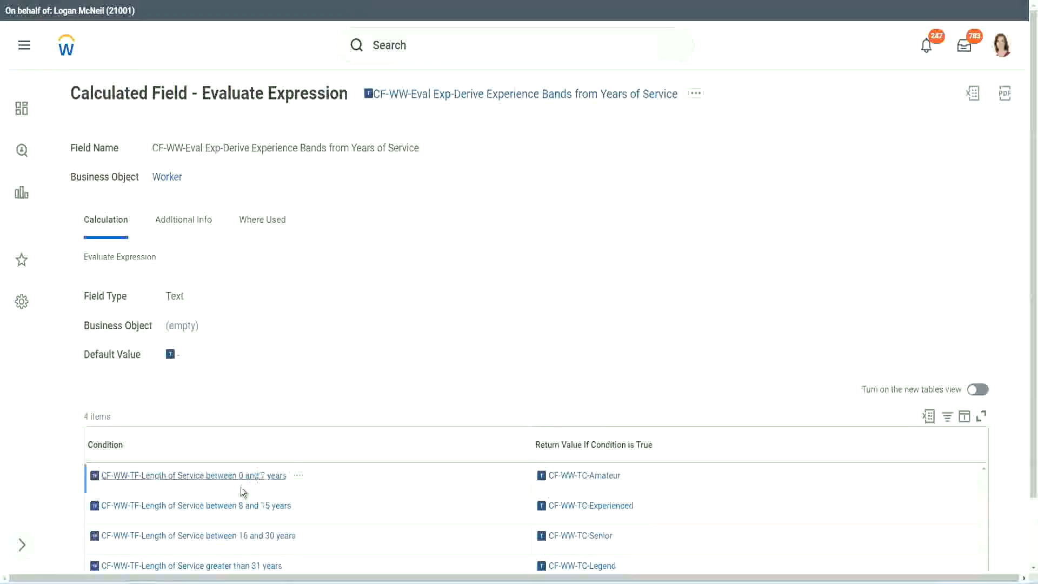
Copy the condition CF-WW-TF-Length of Service between 0 and 7 years from the existing field into the first row and set its return value to Amateur
right_click(239, 483)
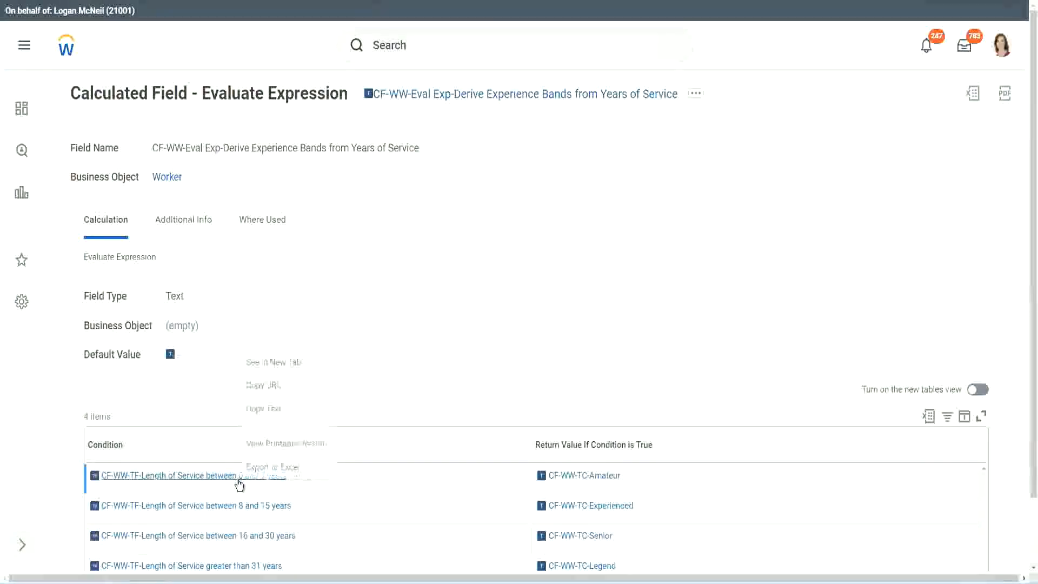
click(282, 410)
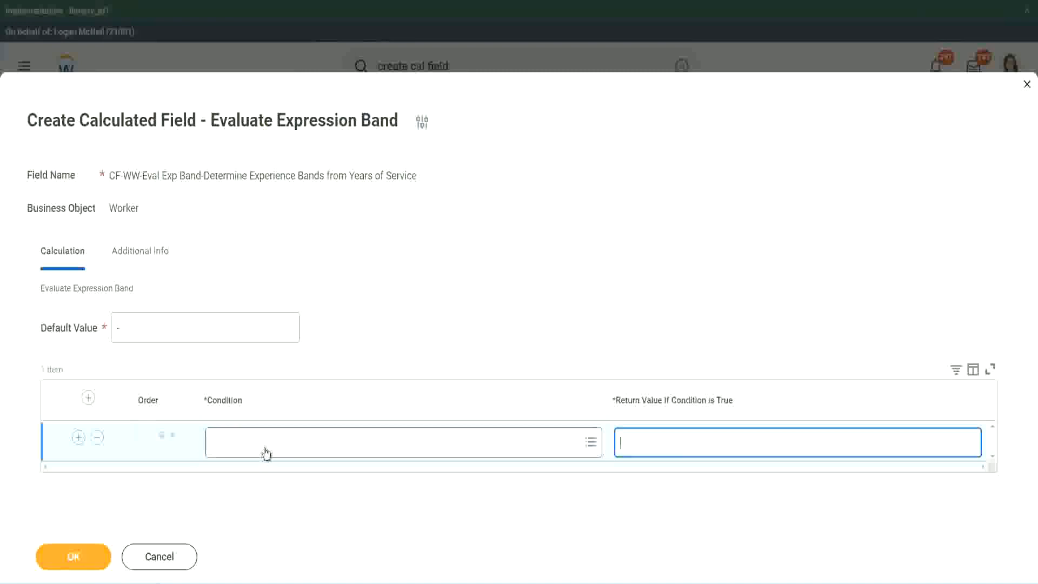
click(263, 447)
text(CF-WW-TF-Length of Service between 0 and 7 years)
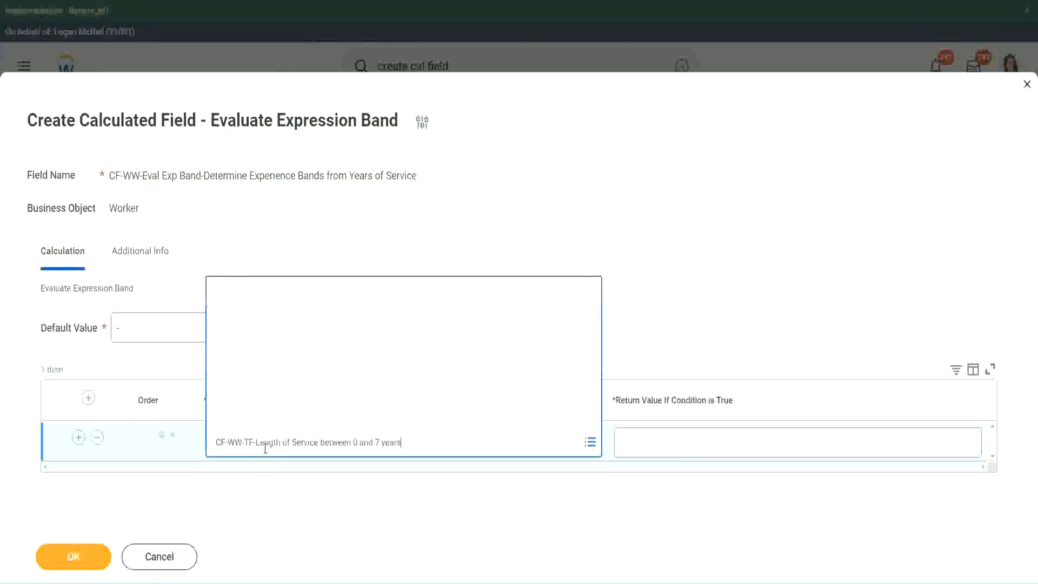
key(Return)
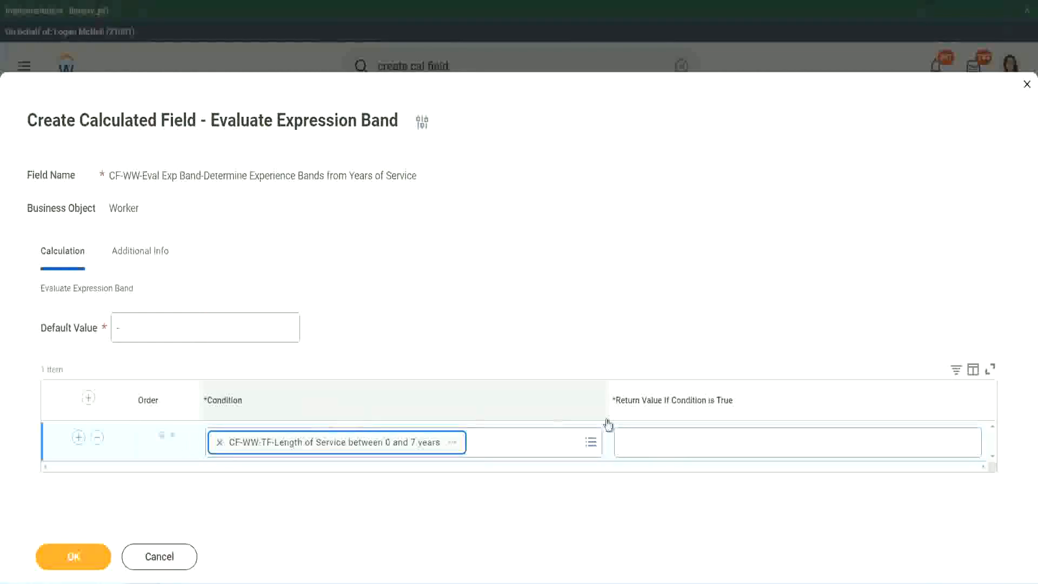
click(656, 433)
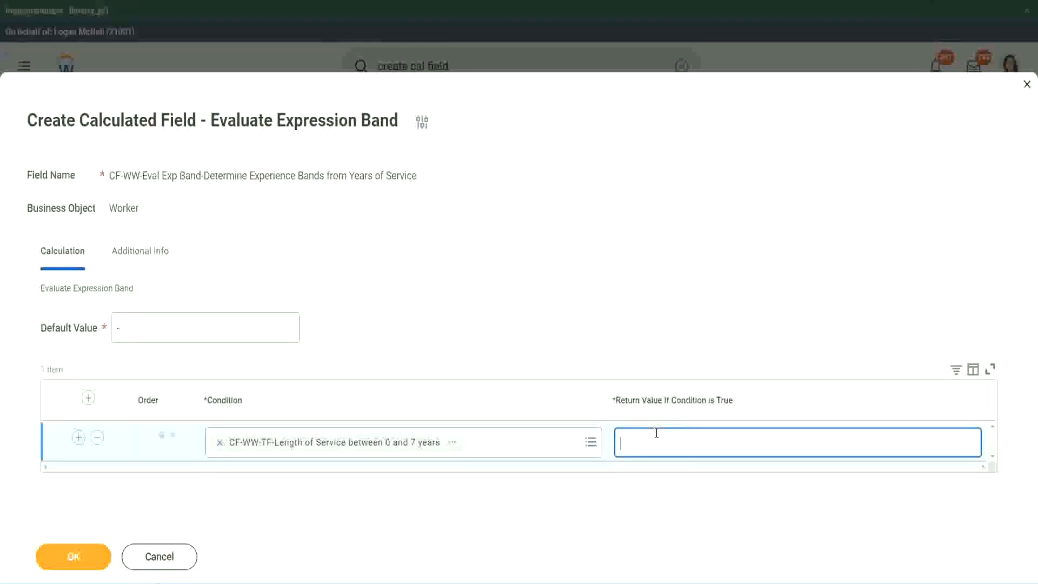
text(Amateur)
Add three rows to the condition table and copy CF-WW-TF-Length of Service between 16 and 30 years from the existing field into the third row
click(79, 437)
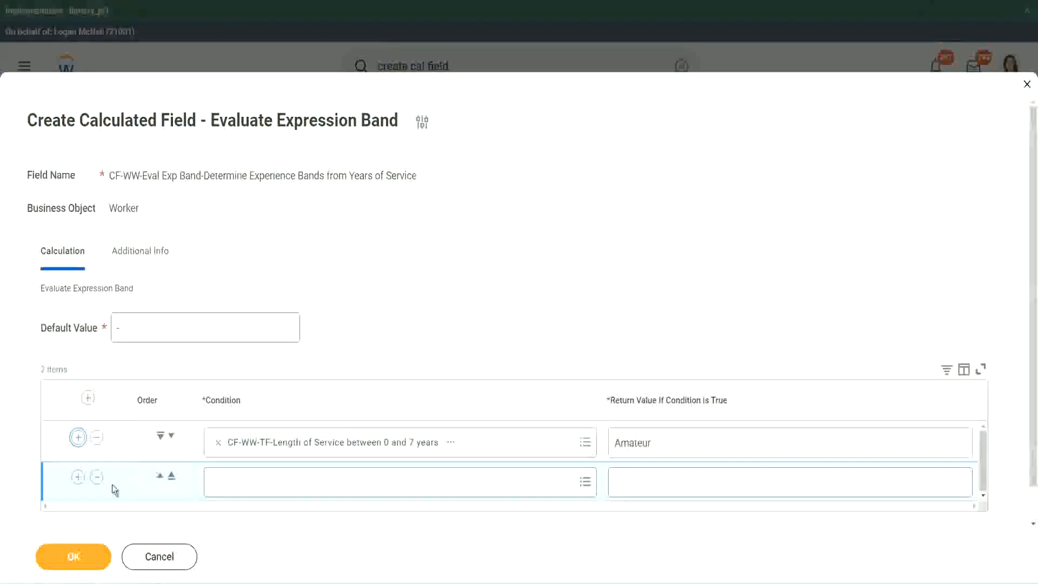
click(78, 476)
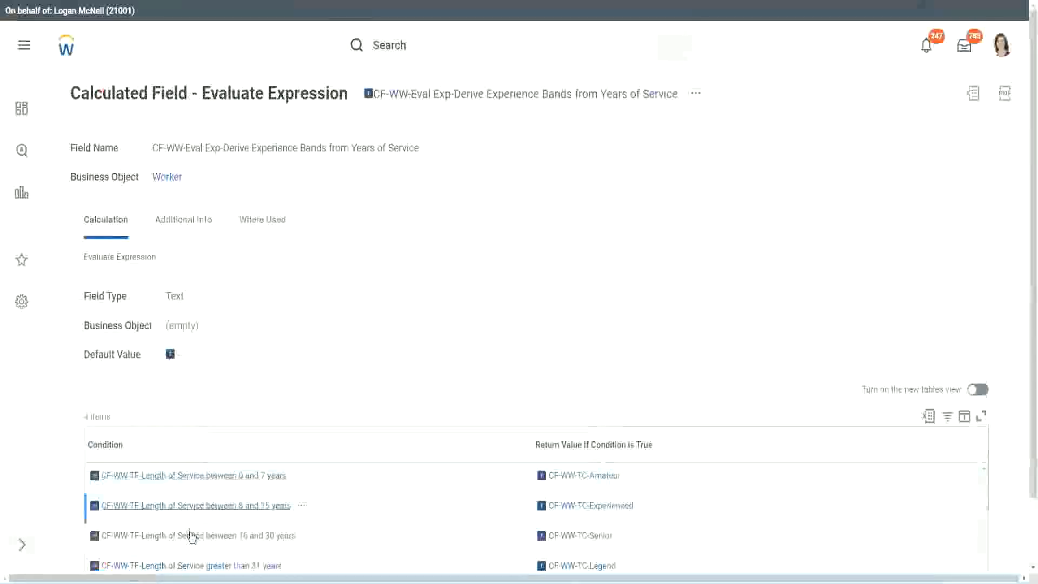
right_click(193, 534)
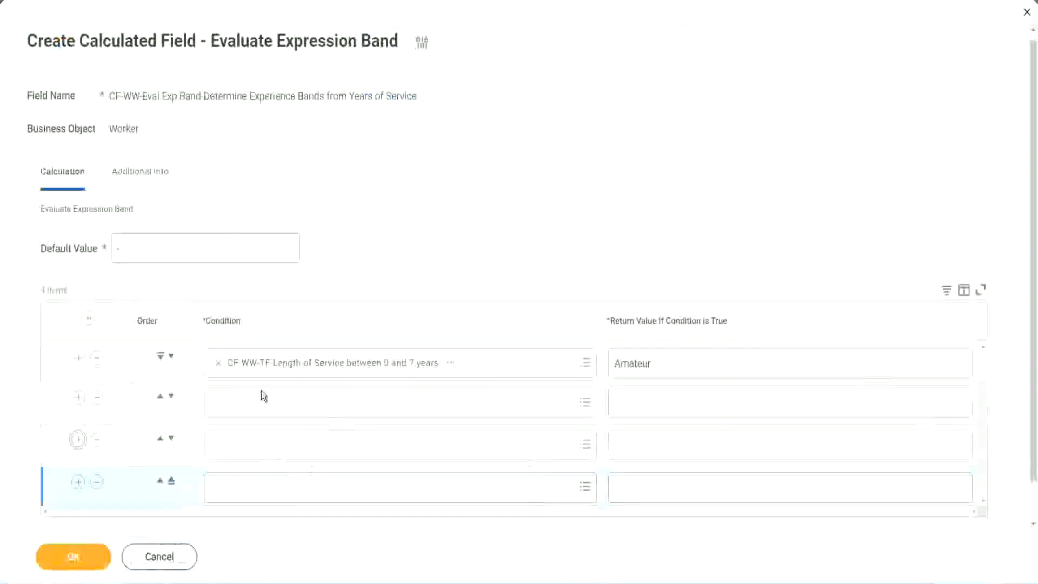
click(264, 400)
text(CF-WW-TF-Length of Service between 16 and 30 years)
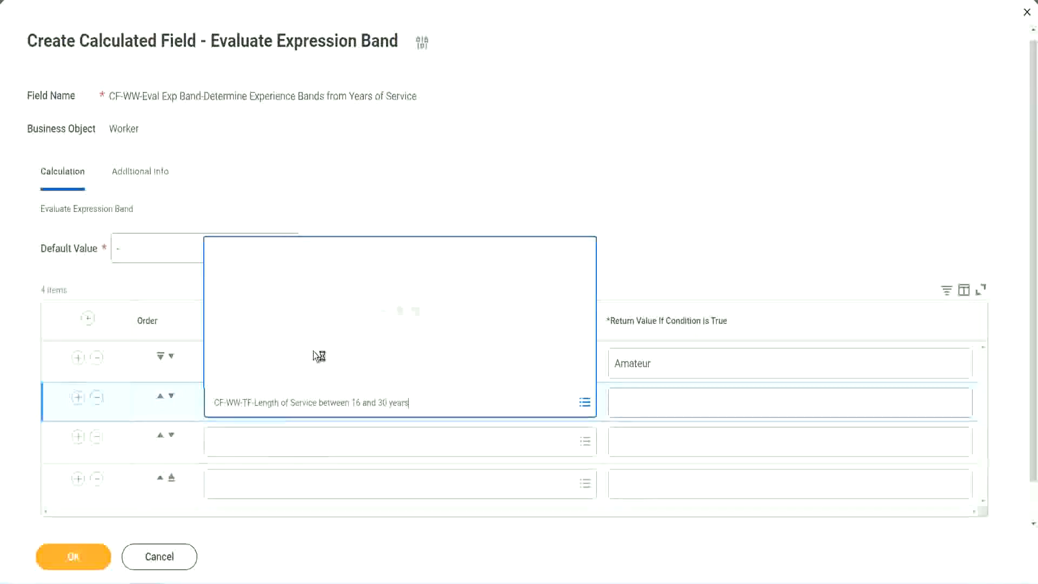
click(171, 397)
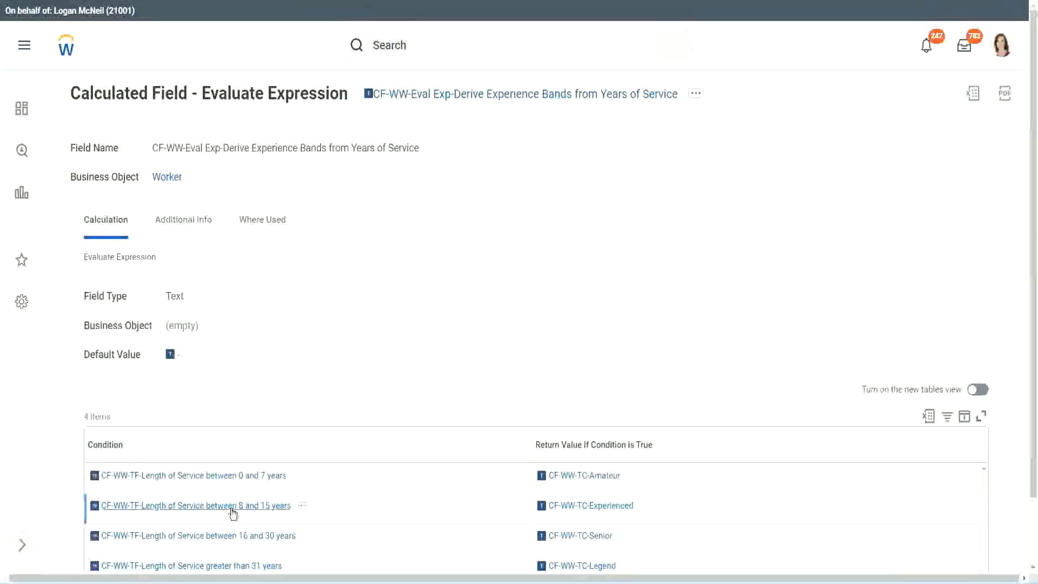
Copy the condition CF-WW-TF-Length of Service between 8 and 15 years from the existing field into the second row
right_click(234, 514)
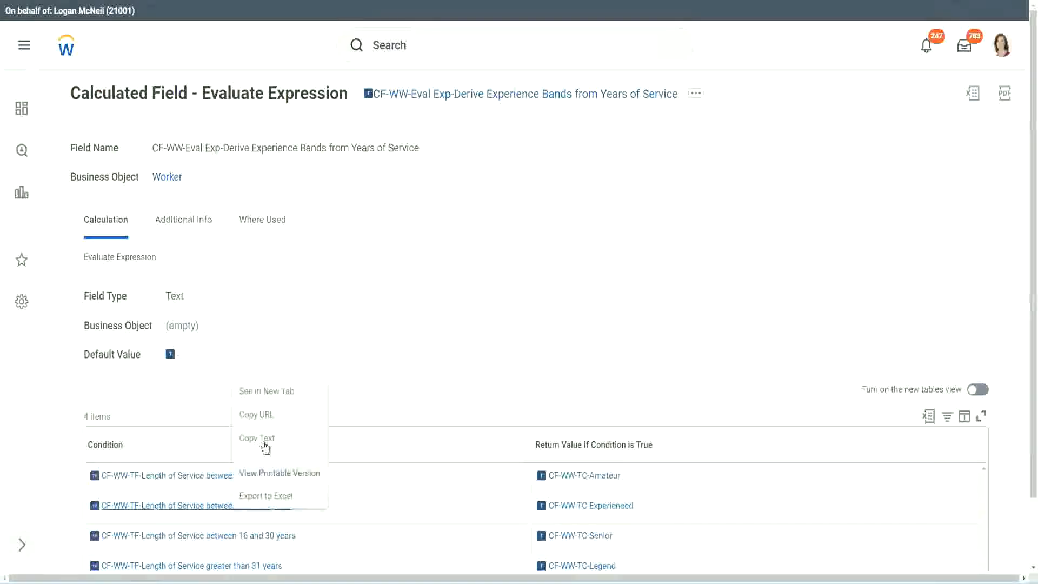
click(244, 437)
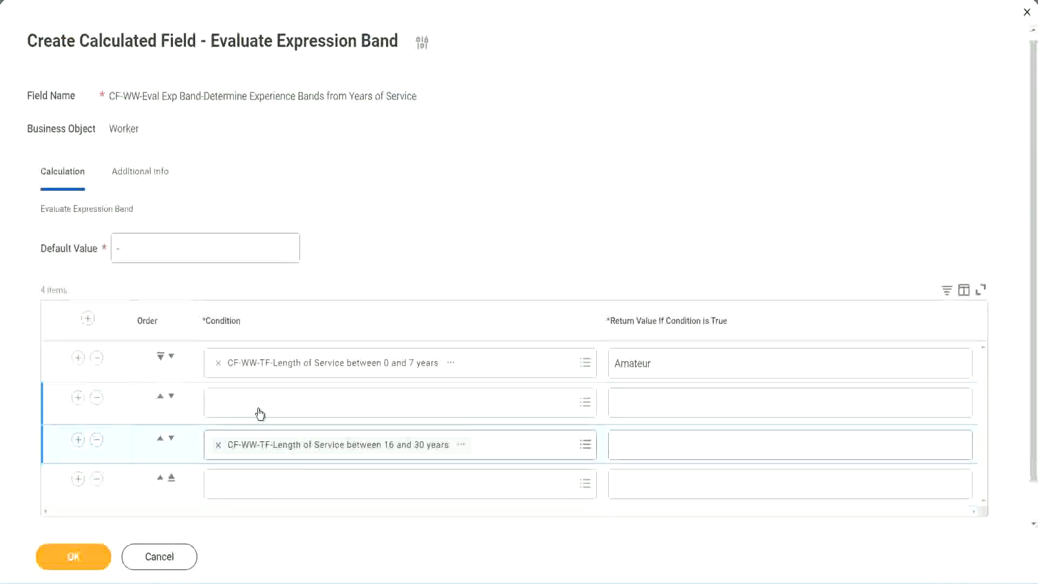
click(259, 414)
text(CF-WW-TF-Length of Service between 8 and 15 years)
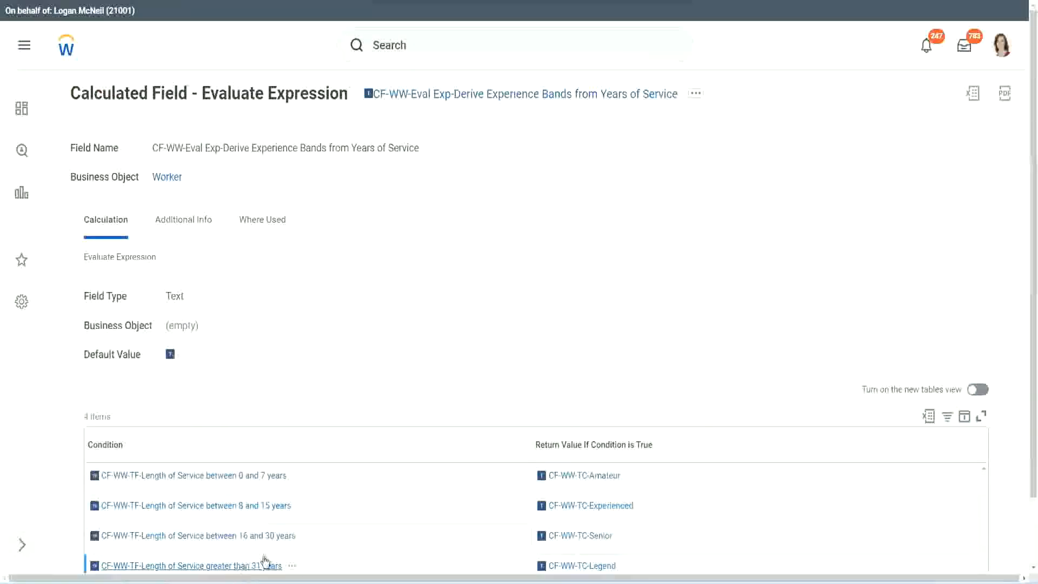
Copy the condition CF-WW-TF-Length of Service greater than 31 years from the existing field into the fourth row
right_click(265, 562)
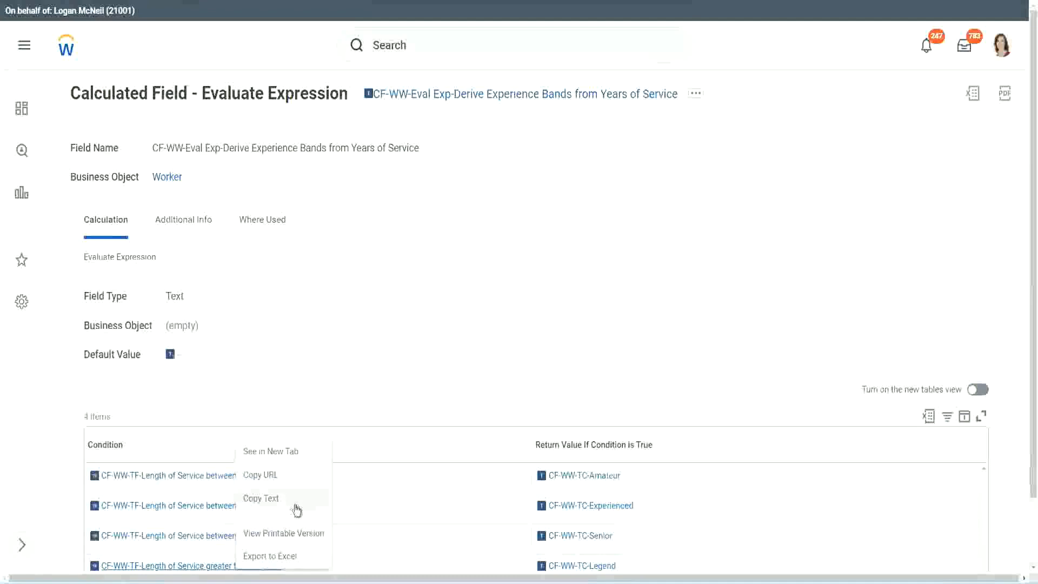
click(297, 510)
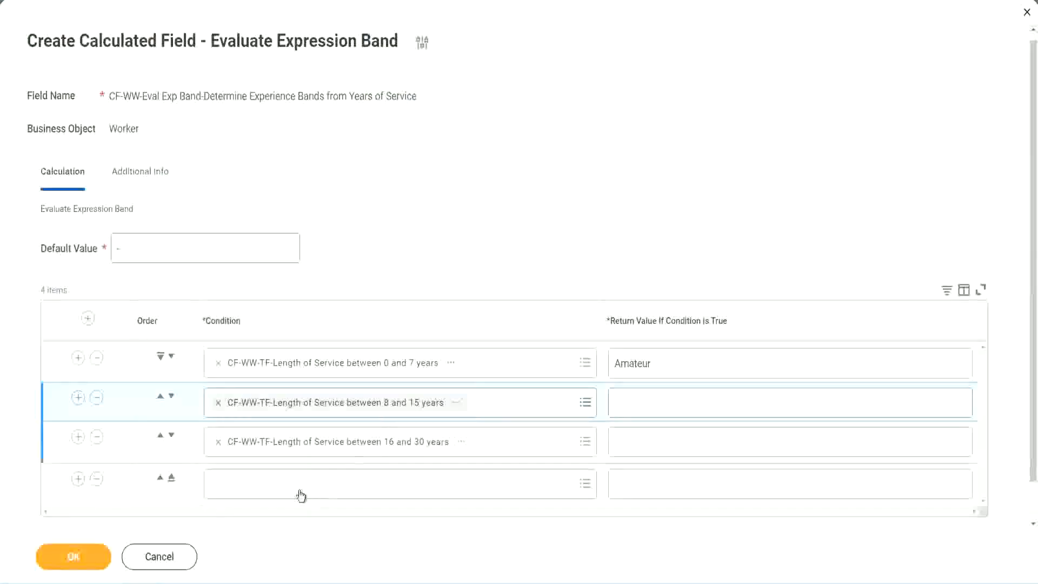
click(299, 493)
key(ctrl+v)
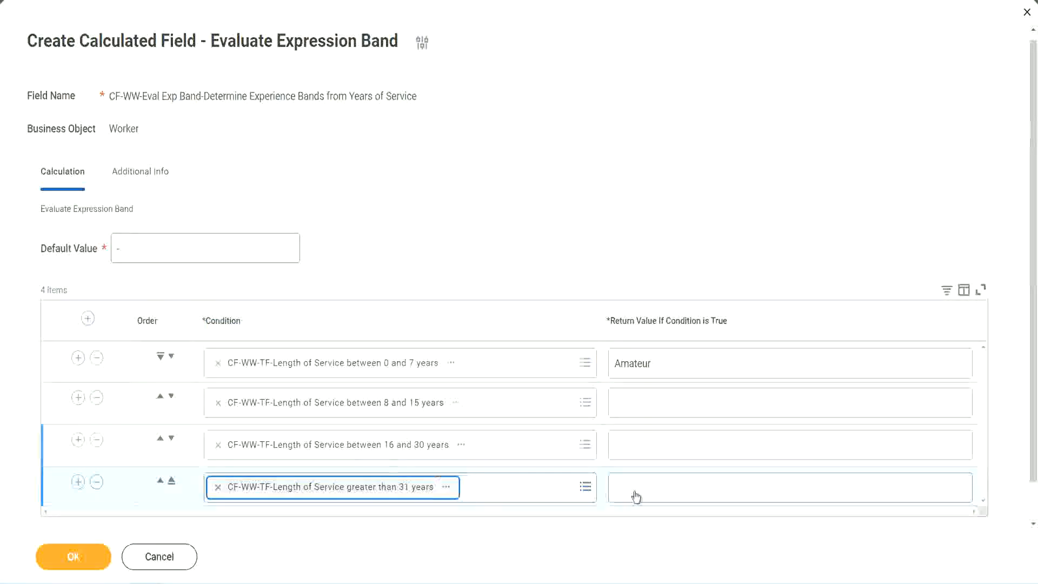
Set the return values to Legend for over 31 years, Senior for 16 to 30 and Experienced for 8 to 15, and save the calculated field
click(680, 487)
text(Le)
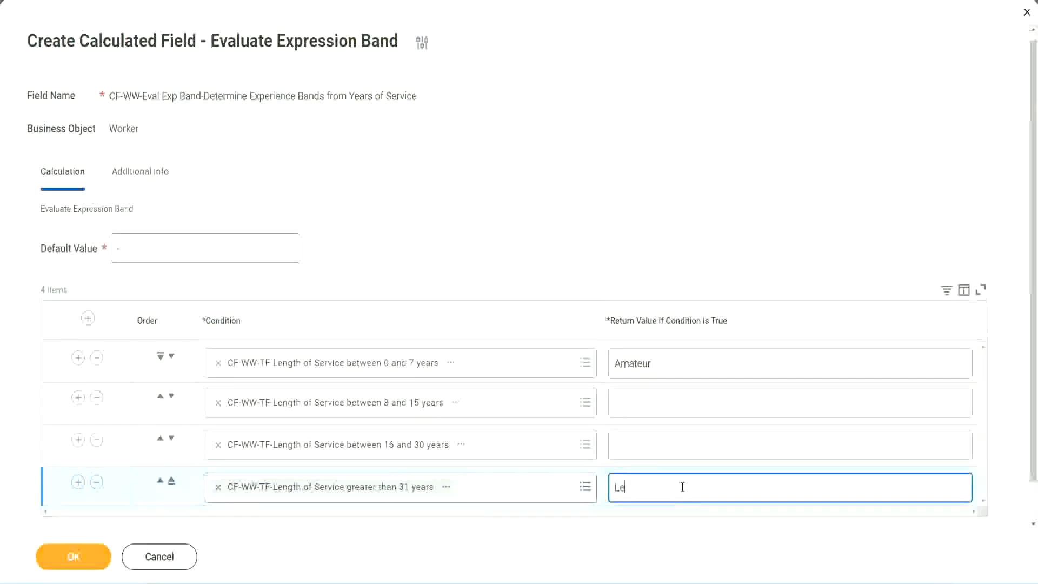
text(gend)
click(639, 444)
text(S)
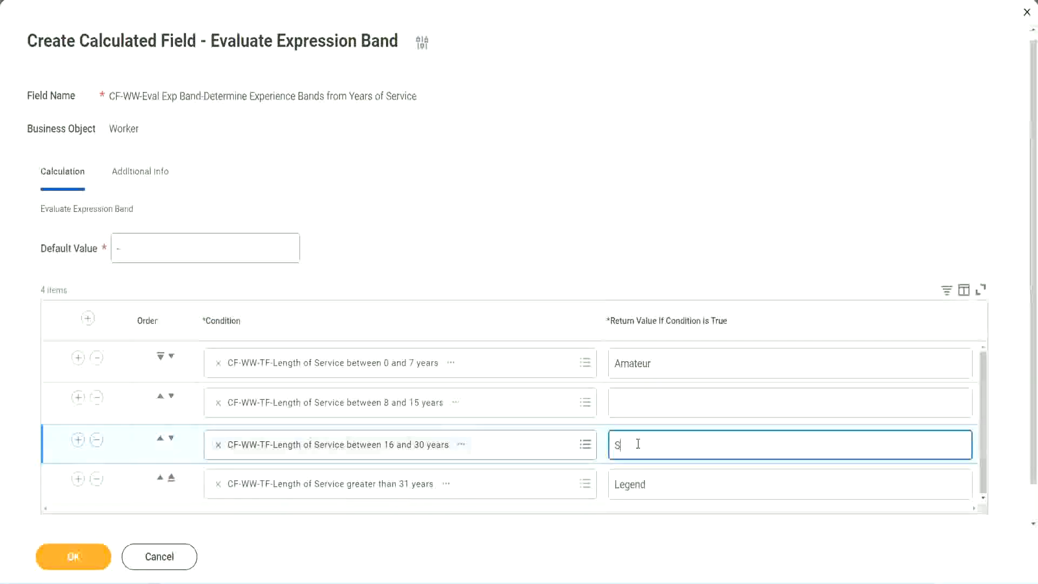
text(enior)
click(654, 404)
text(Ex)
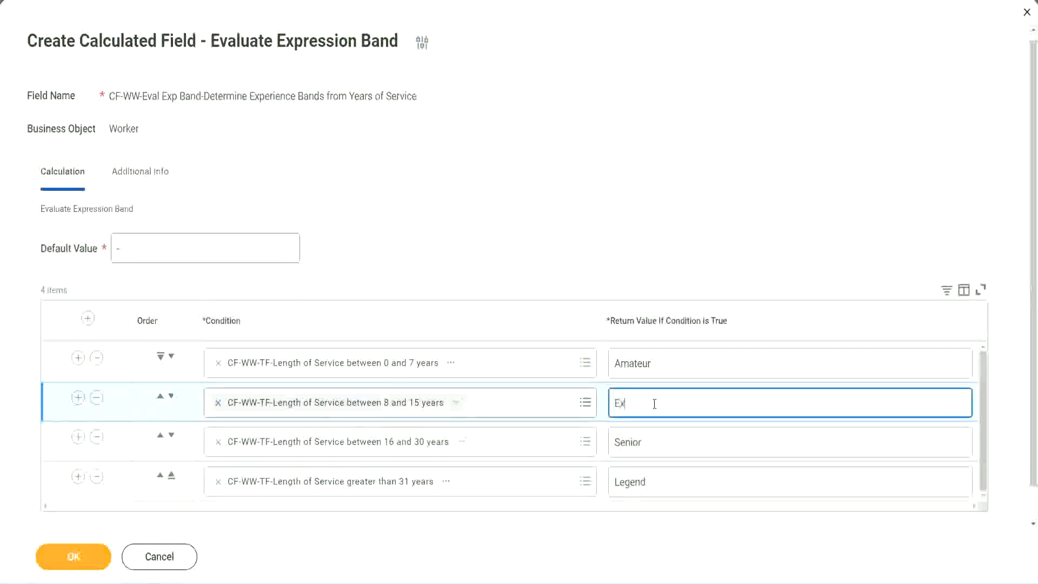
text(perienced)
click(73, 556)
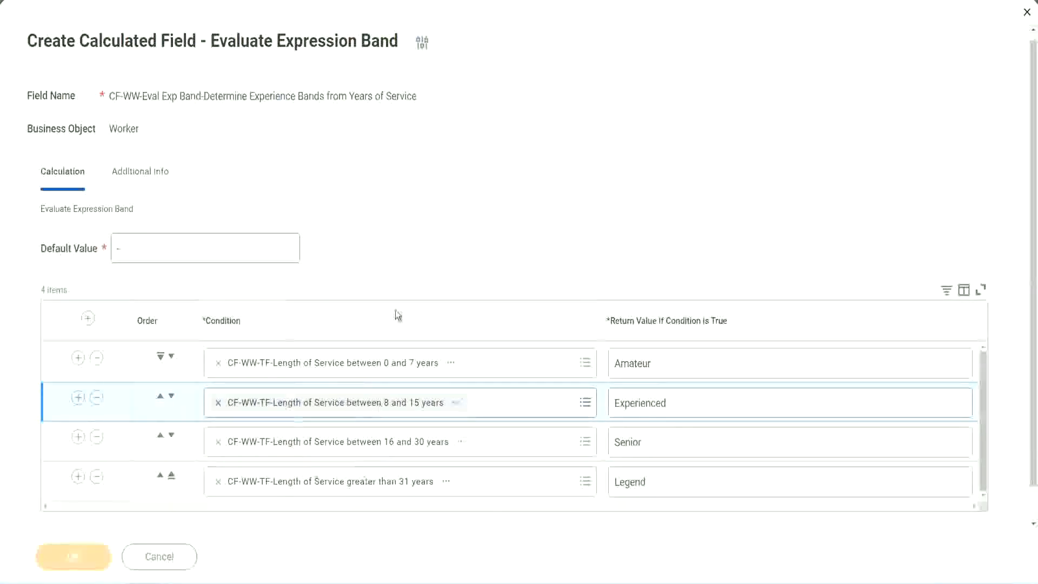
Review the return value assigned to each length-of-service condition in the saved calculated field
scroll(355, 329, down, 3)
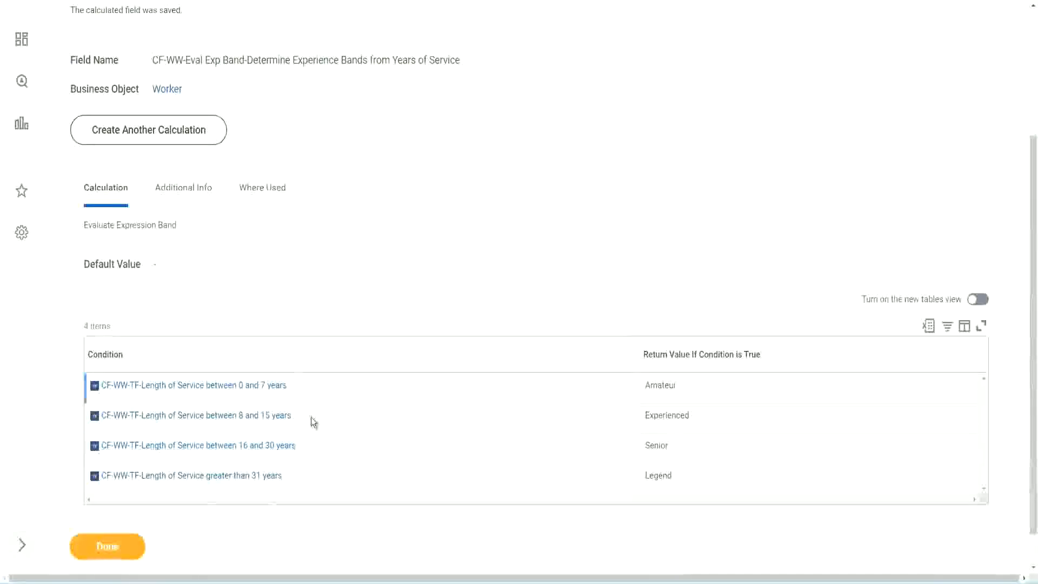
double_click(665, 383)
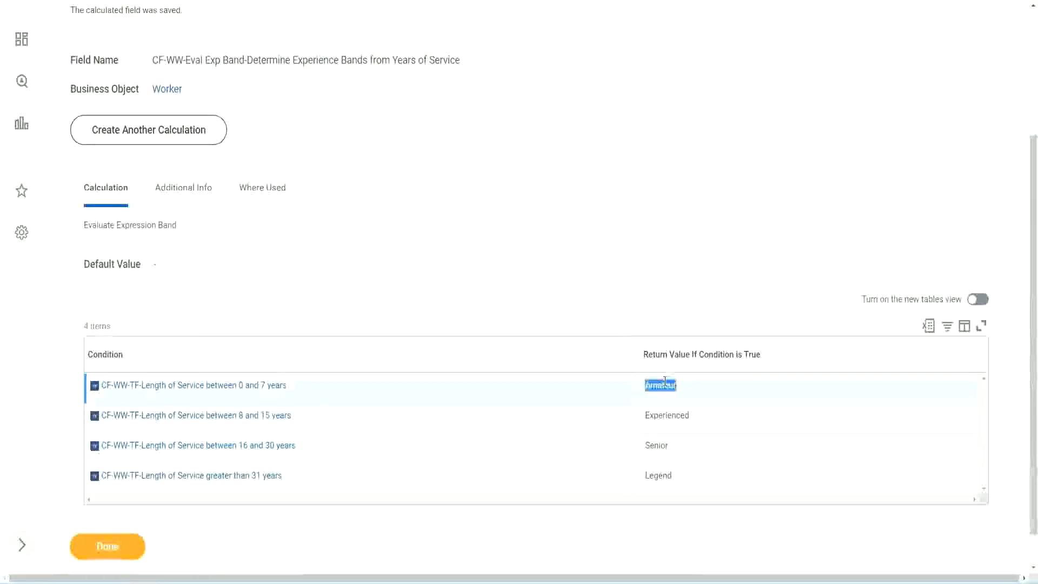
double_click(666, 415)
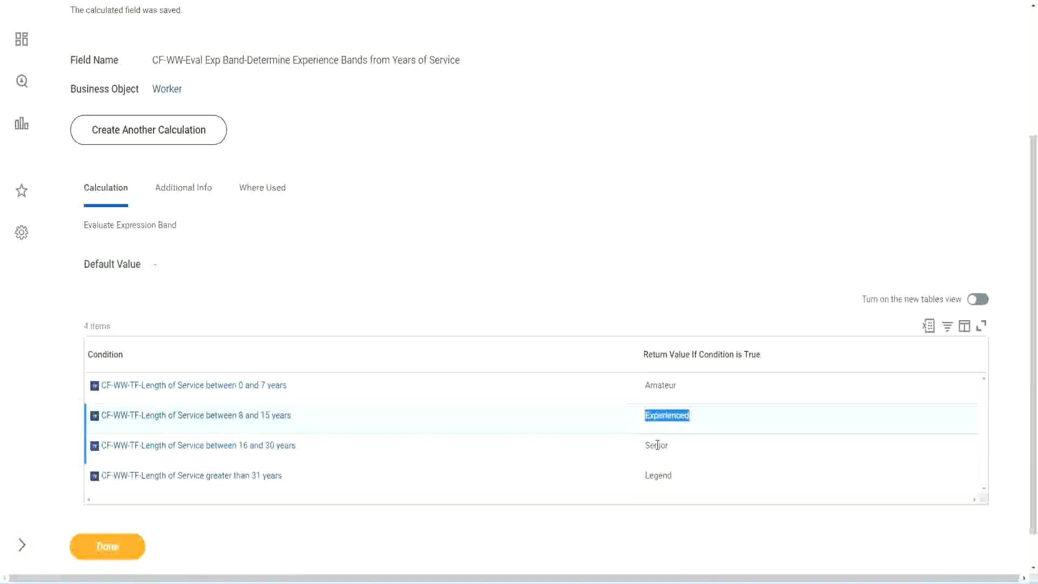
double_click(657, 445)
click(661, 475)
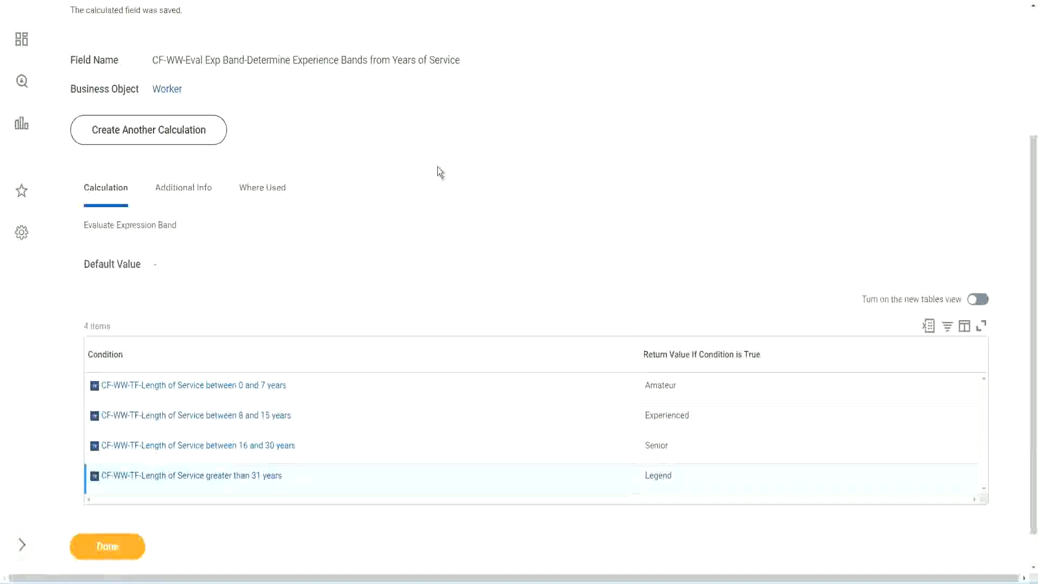
scroll(439, 168, up, 3)
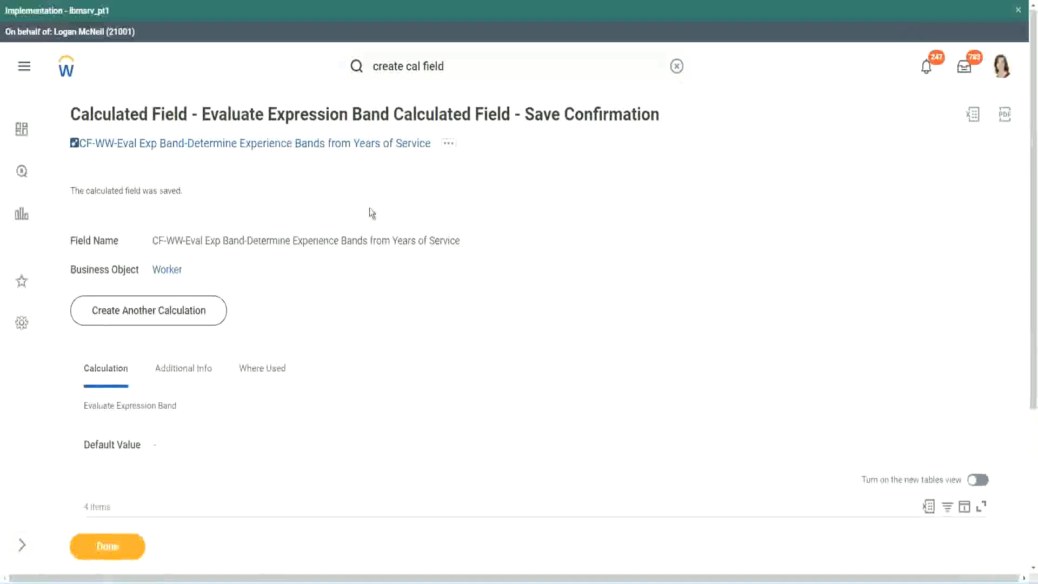
Copy the name of the saved Evaluate Expression Band calculated field as text
right_click(341, 172)
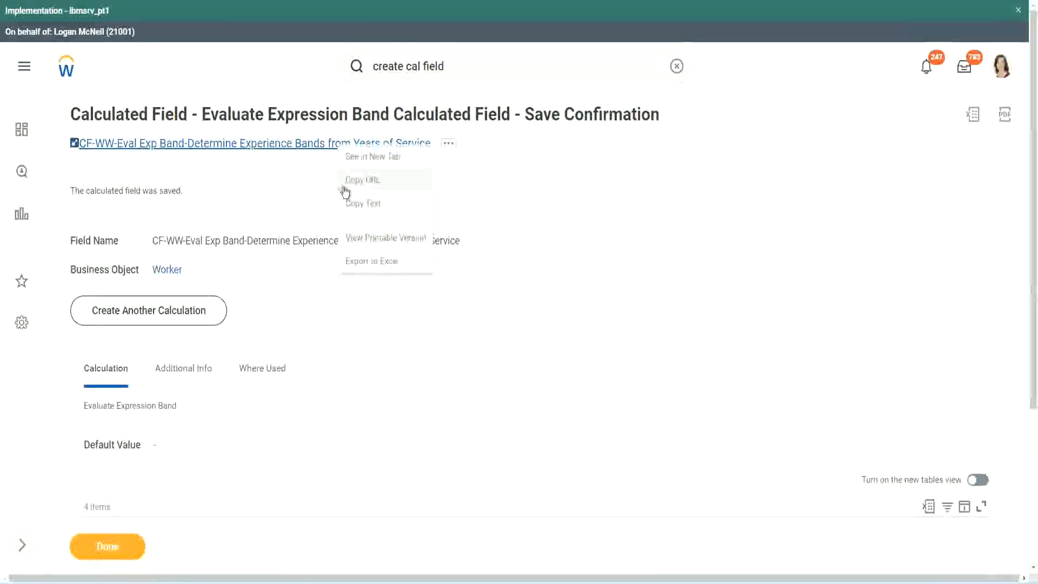
click(361, 204)
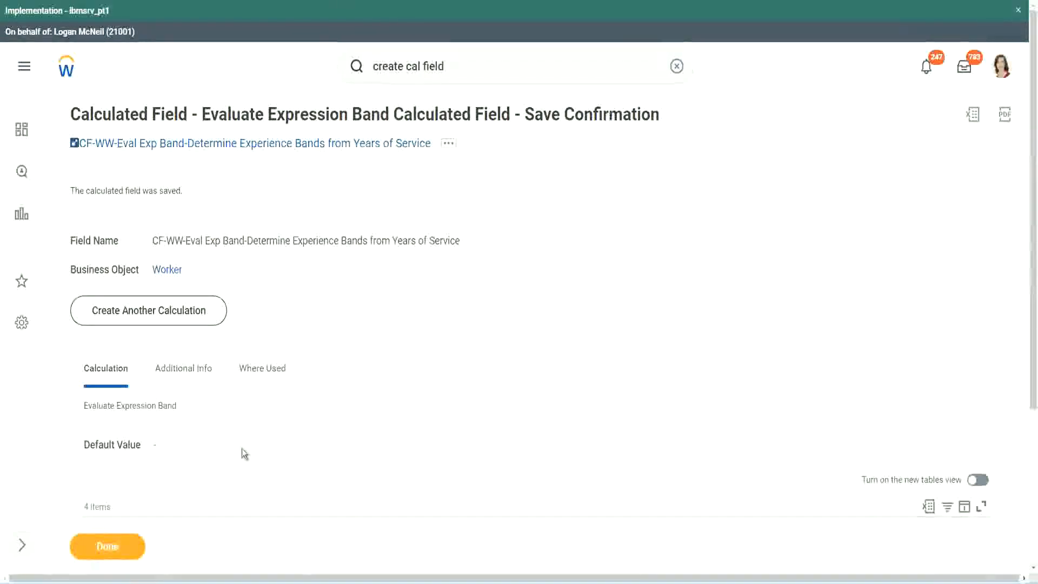
scroll(343, 419, down, 3)
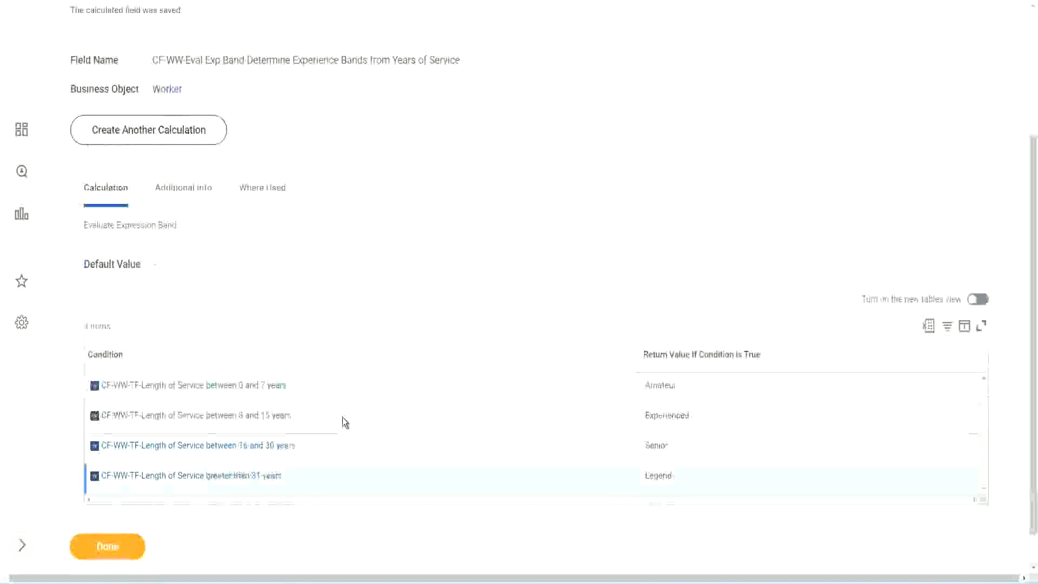
scroll(345, 423, down, 1)
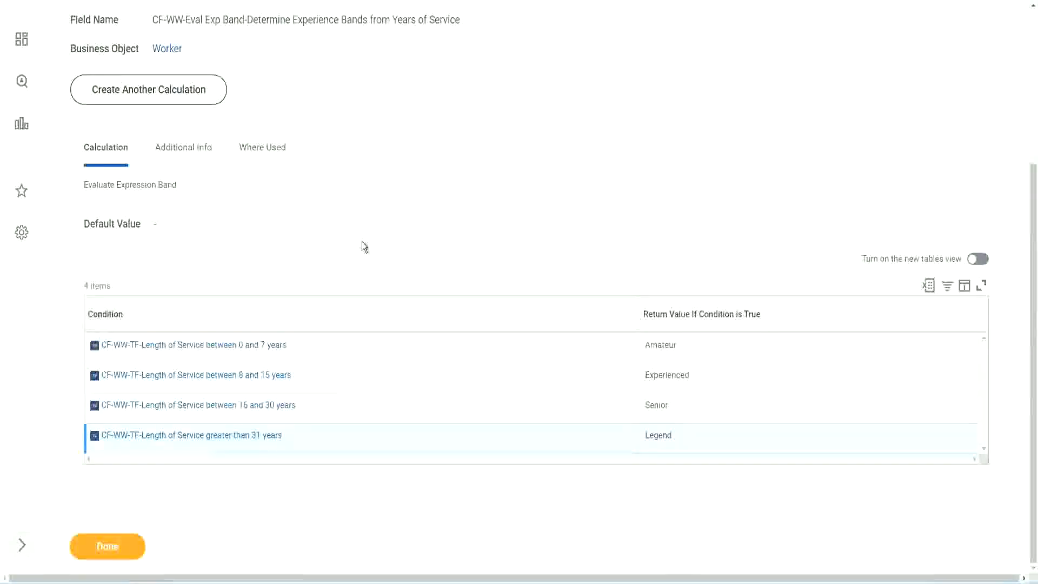
scroll(362, 242, up, 3)
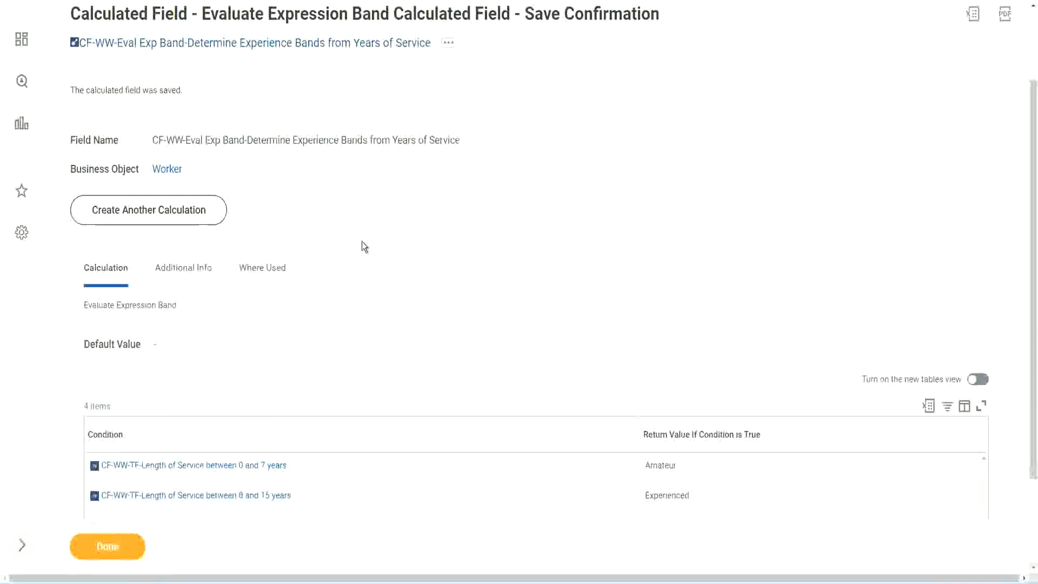
scroll(361, 241, down, 3)
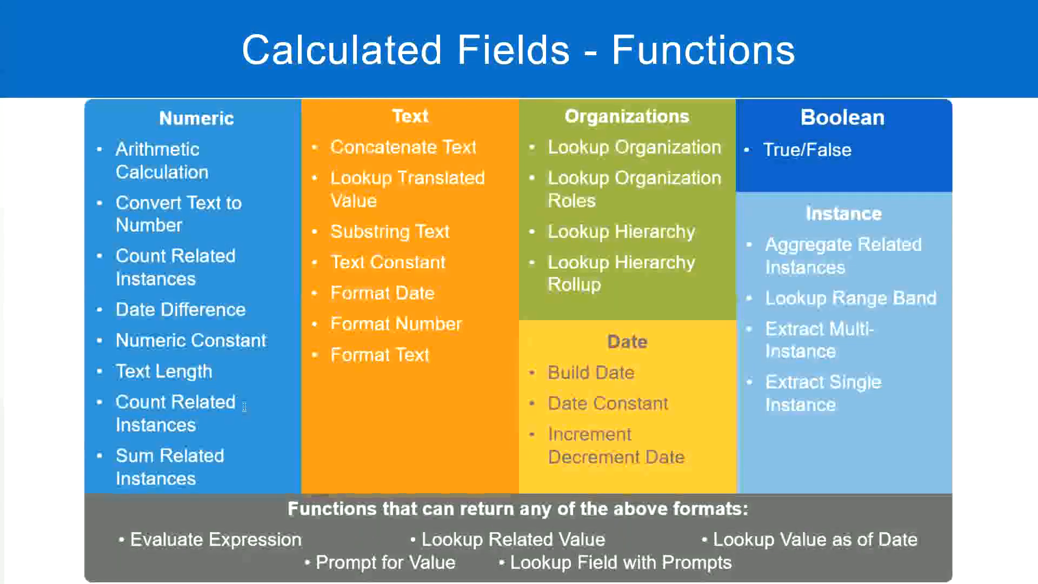
Switch from the slides back to Workday and open the WW Employee Details custom report for editing, down to its last column row
key(alt+Tab)
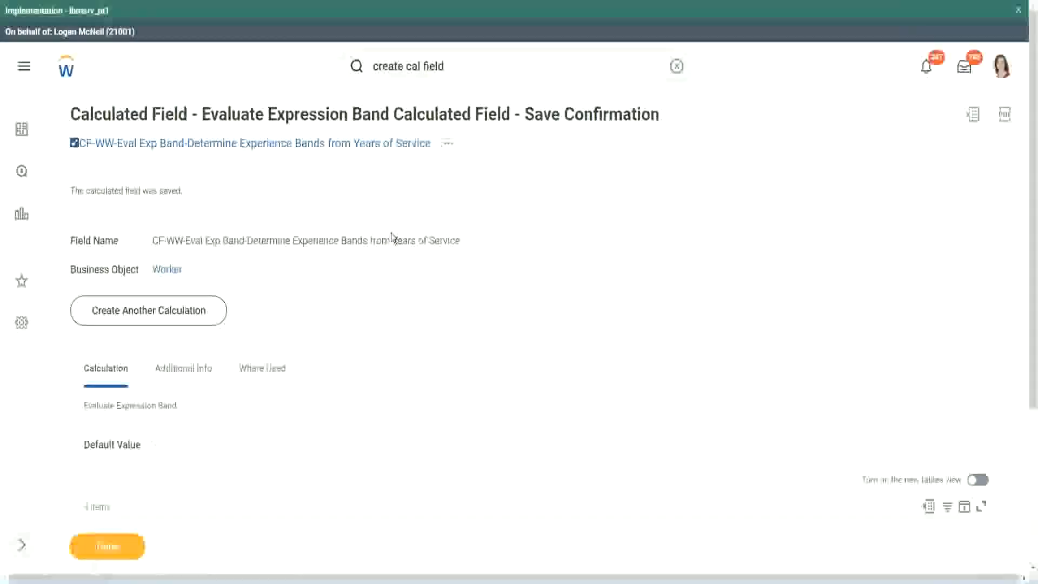
scroll(324, 325, down, 4)
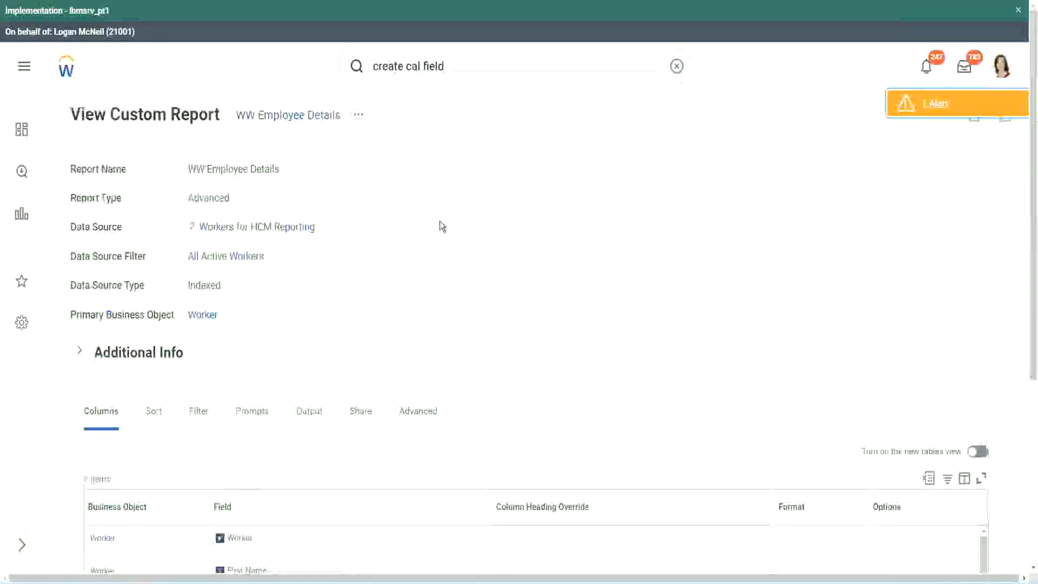
click(359, 115)
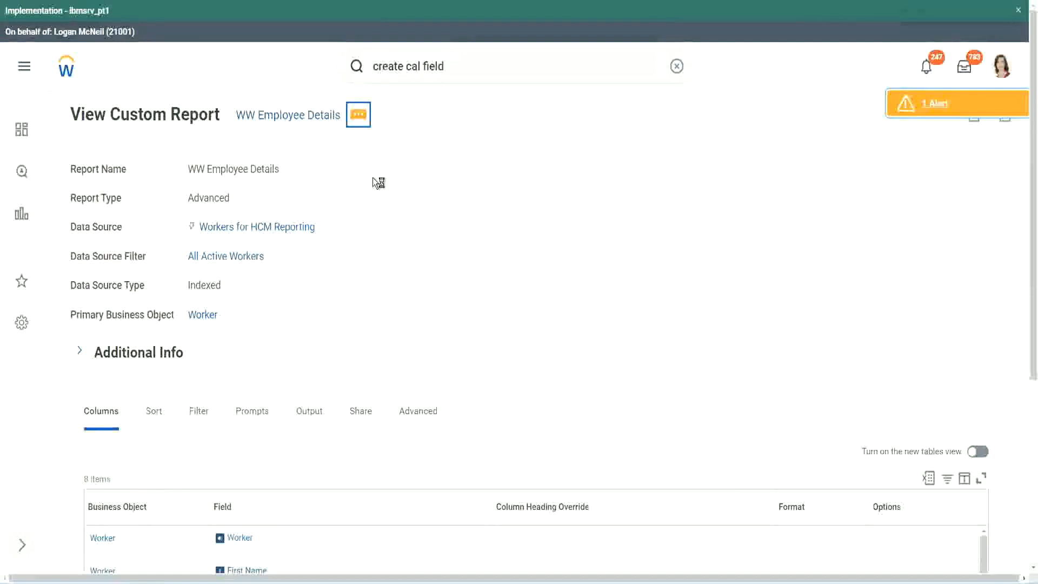
mouse_move(419, 178)
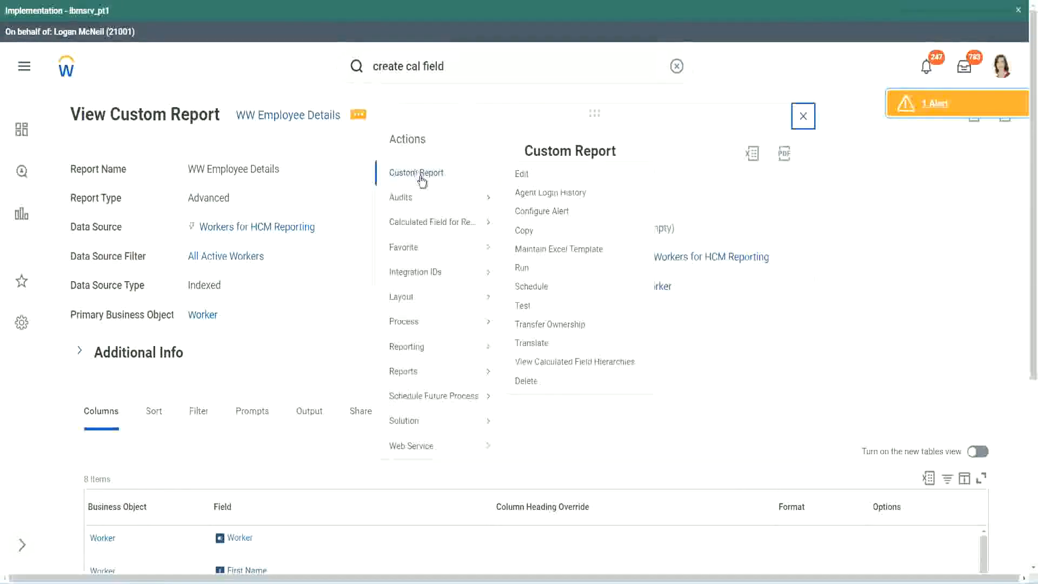
click(522, 175)
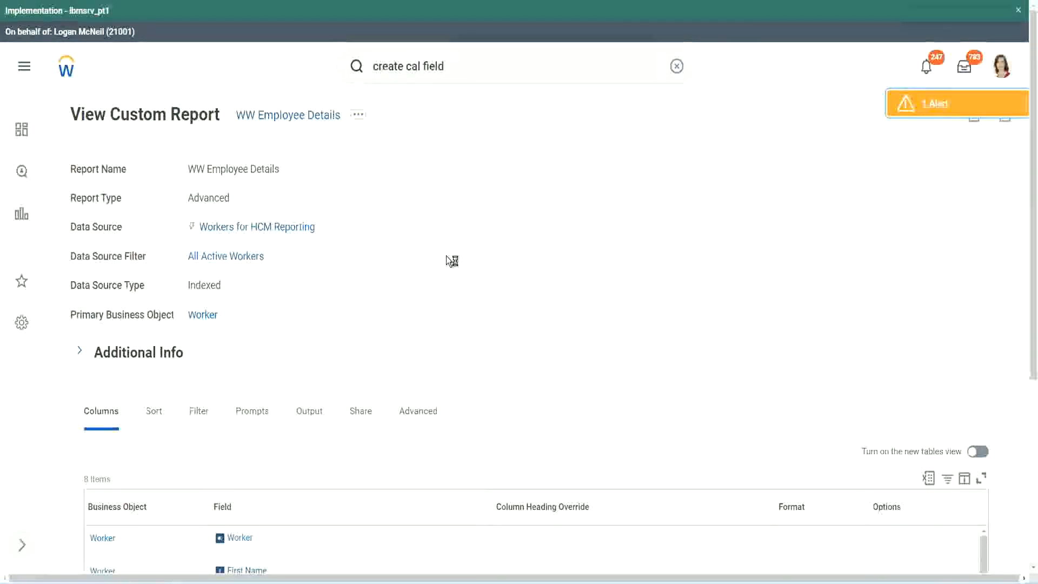
scroll(447, 255, down, 1)
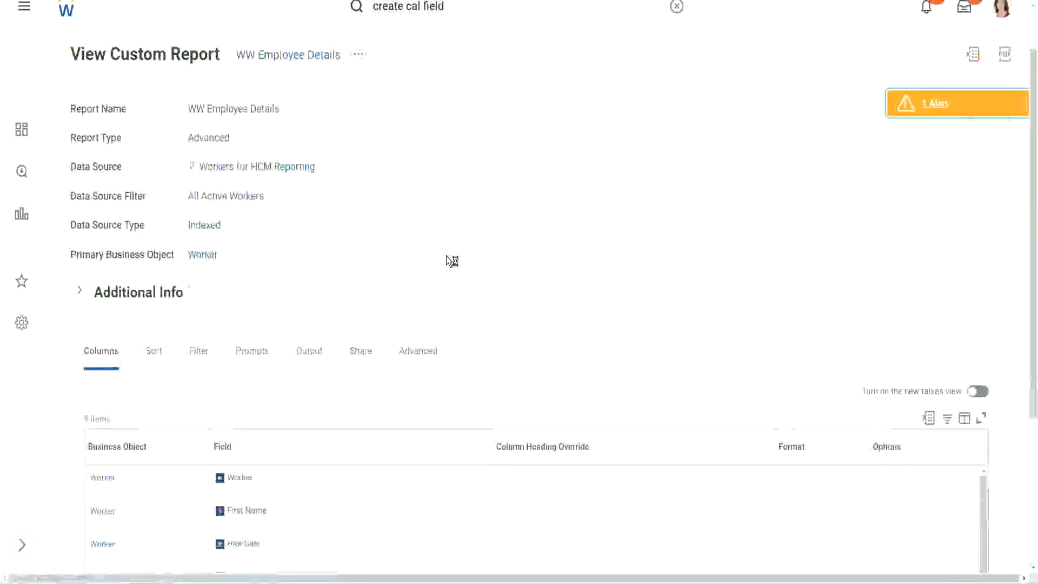
scroll(447, 255, down, 3)
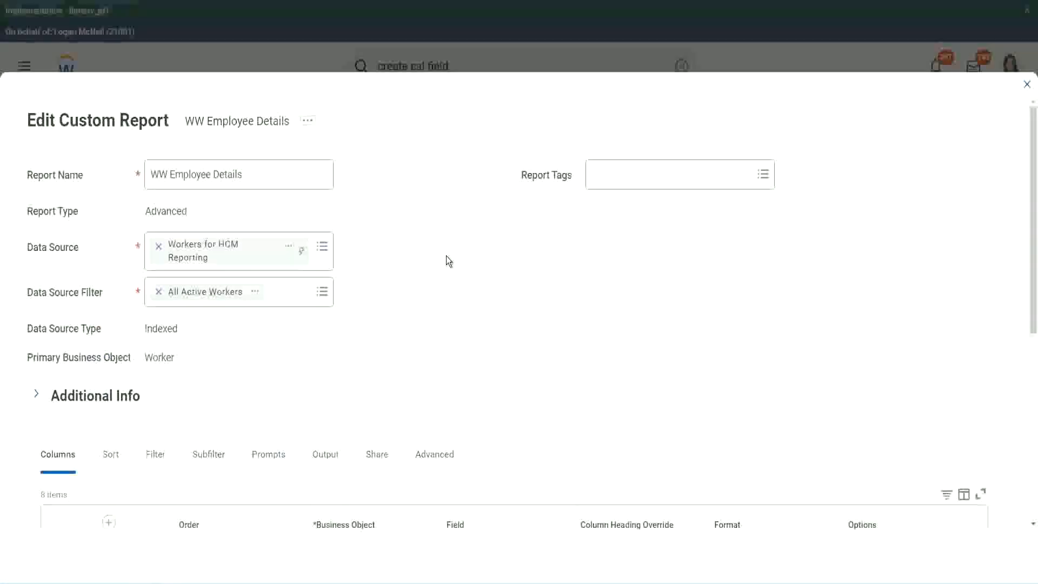
scroll(446, 255, down, 8)
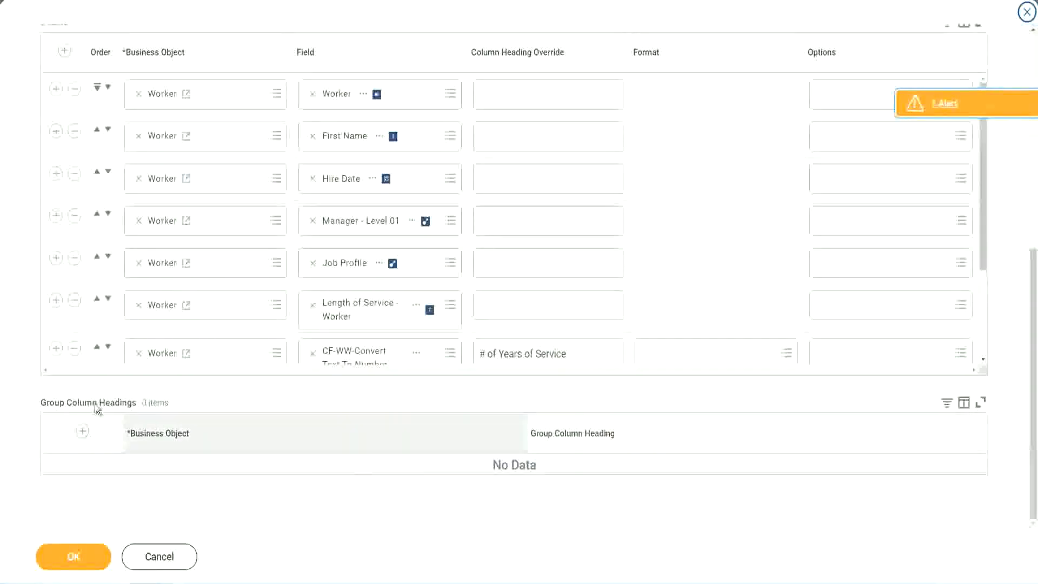
scroll(218, 265, down, 3)
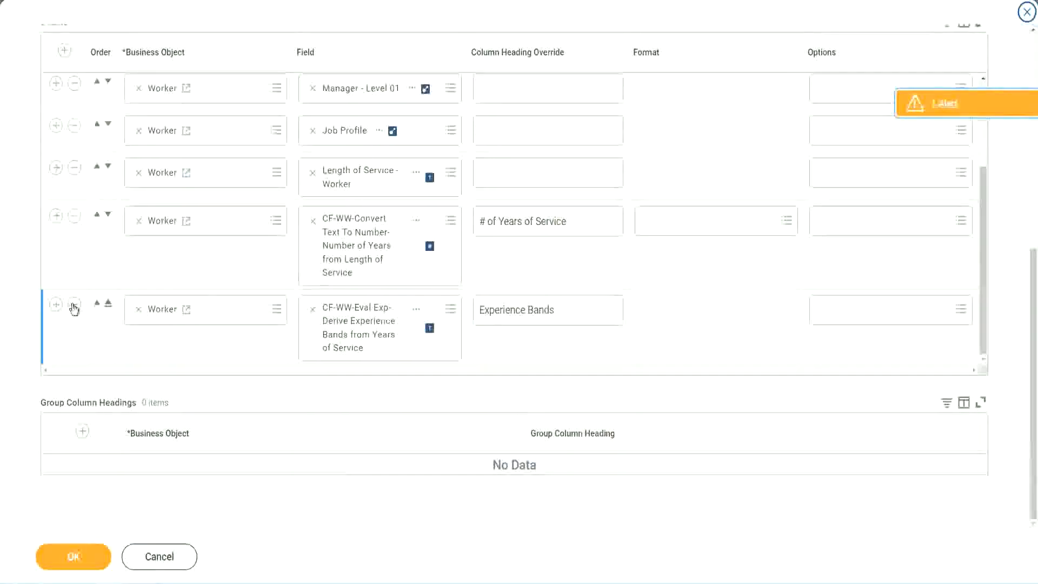
Add a Worker column row below the Experience Bands row and paste that row's copied field name into its field search
click(56, 304)
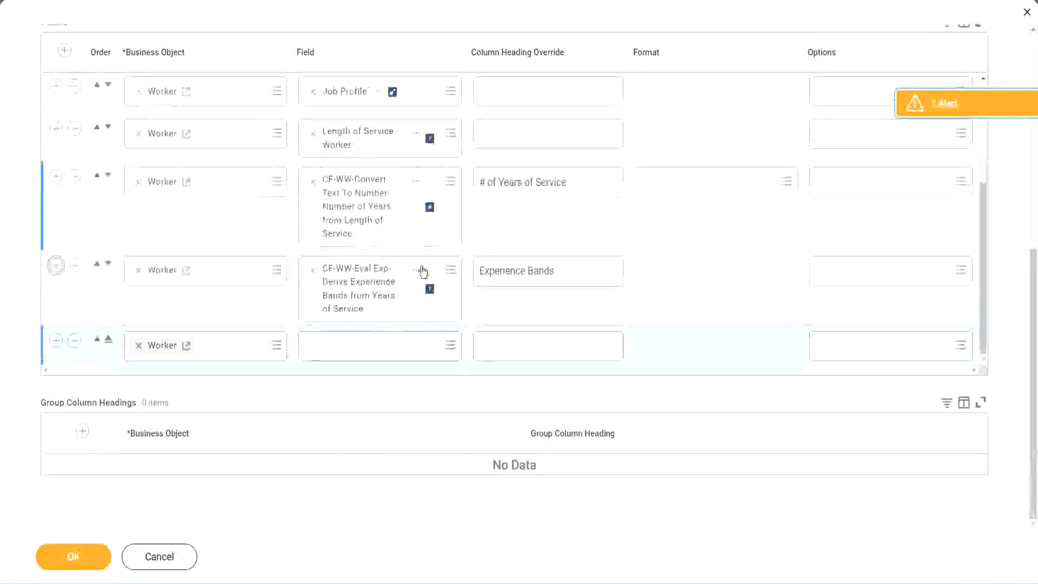
right_click(362, 293)
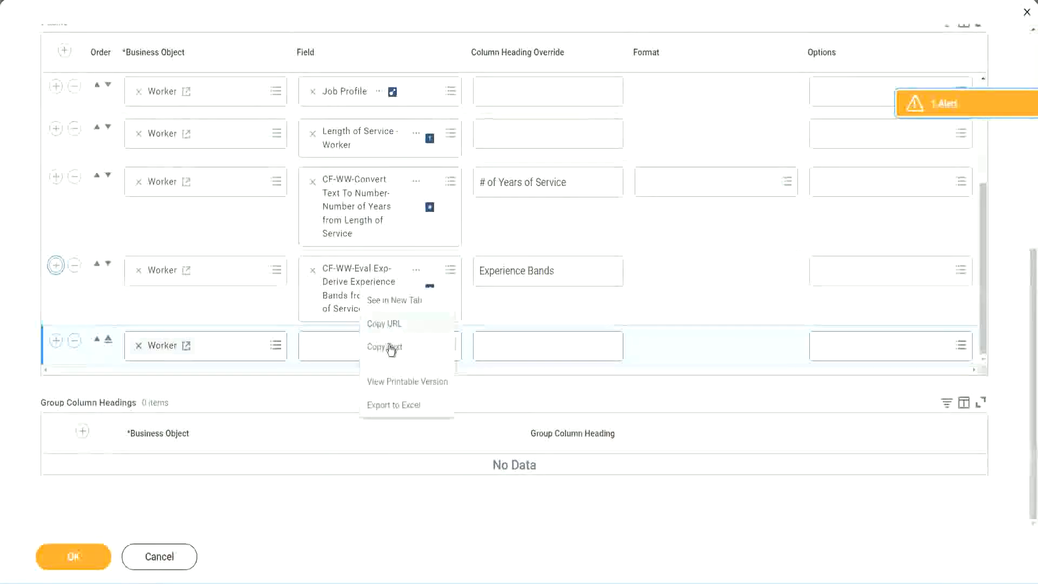
click(325, 351)
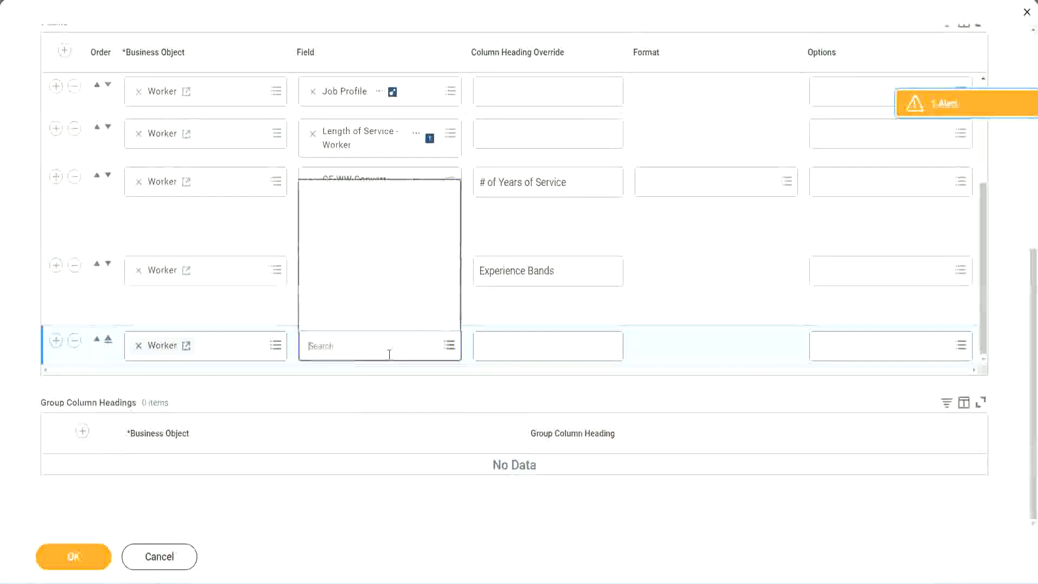
text(CF-WW-Eval Exp-Derive Experience Bands from Years of Service)
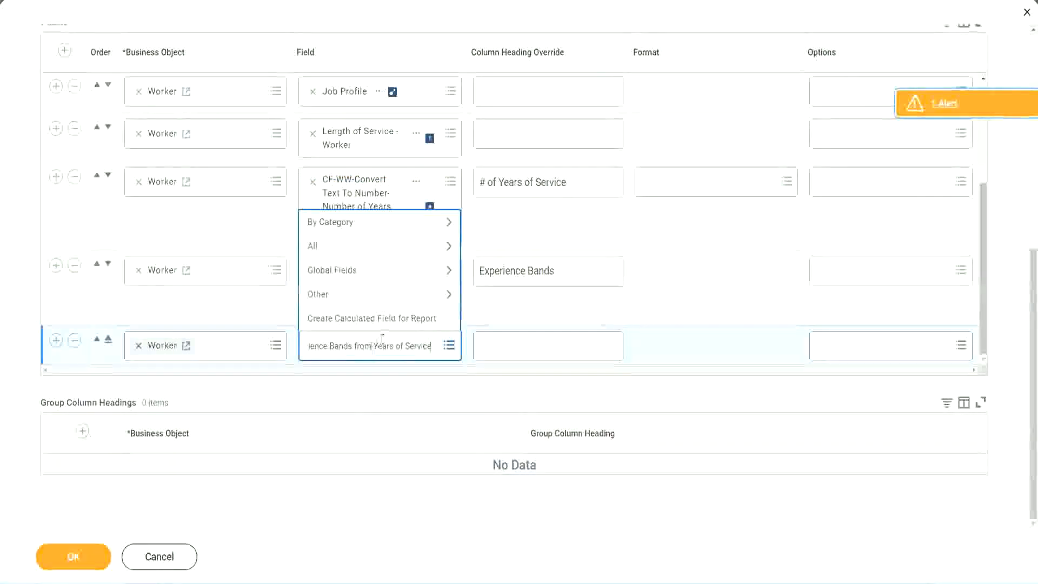
Shorten the field search text to CF-WW-Eval Exp Band and select CF-WW-Eval Exp Band-Determine Experience Bands from Years of Service for the new column
drag(313, 342, 263, 343)
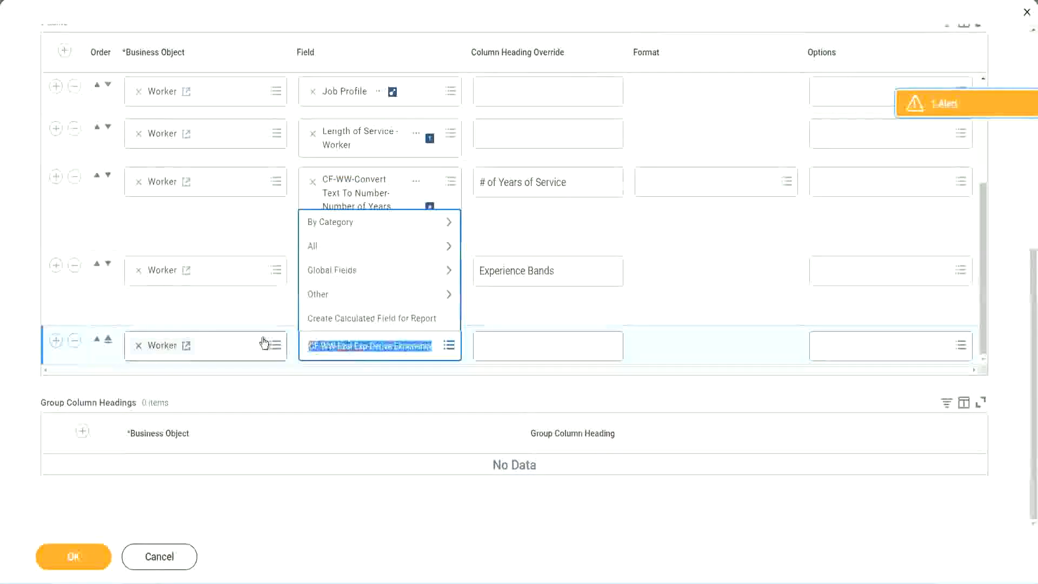
click(388, 355)
key(BackSpace)
text(Band)
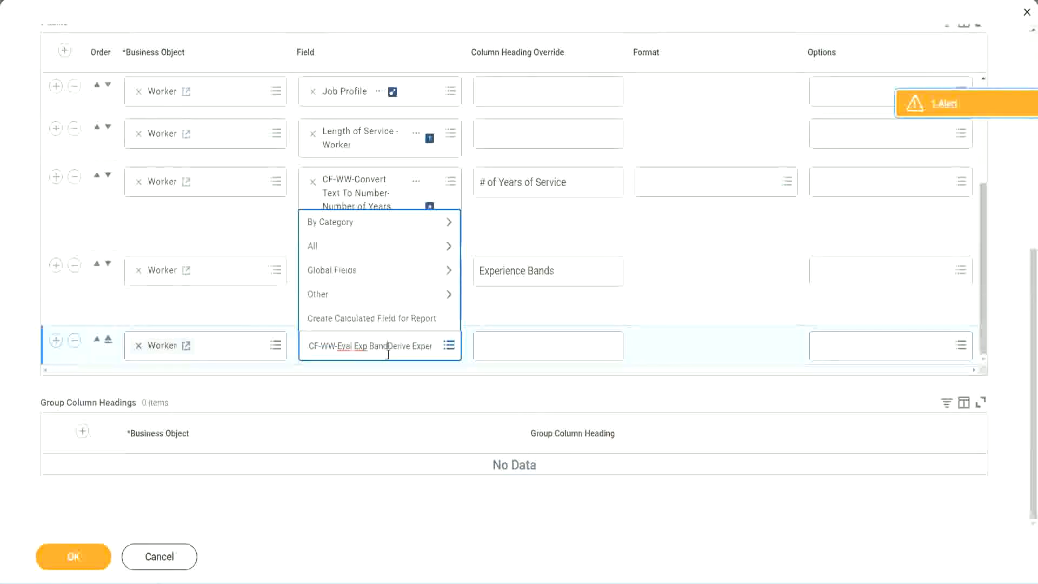
key(Delete)
key(Delete)
key(Delete)
key(Delete)
key(Delete)
key(Delete)
key(Delete)
key(Delete)
key(Delete)
key(Delete)
key(Delete)
key(Delete)
key(Delete)
key(Delete)
key(Delete)
key(Delete)
key(Delete)
key(Delete)
key(Delete)
key(Delete)
key(Delete)
key(Delete)
key(Delete)
key(Delete)
key(Delete)
key(Delete)
key(Delete)
key(Delete)
key(Delete)
key(Delete)
key(Delete)
key(Delete)
key(Delete)
key(Delete)
key(Delete)
key(Return)
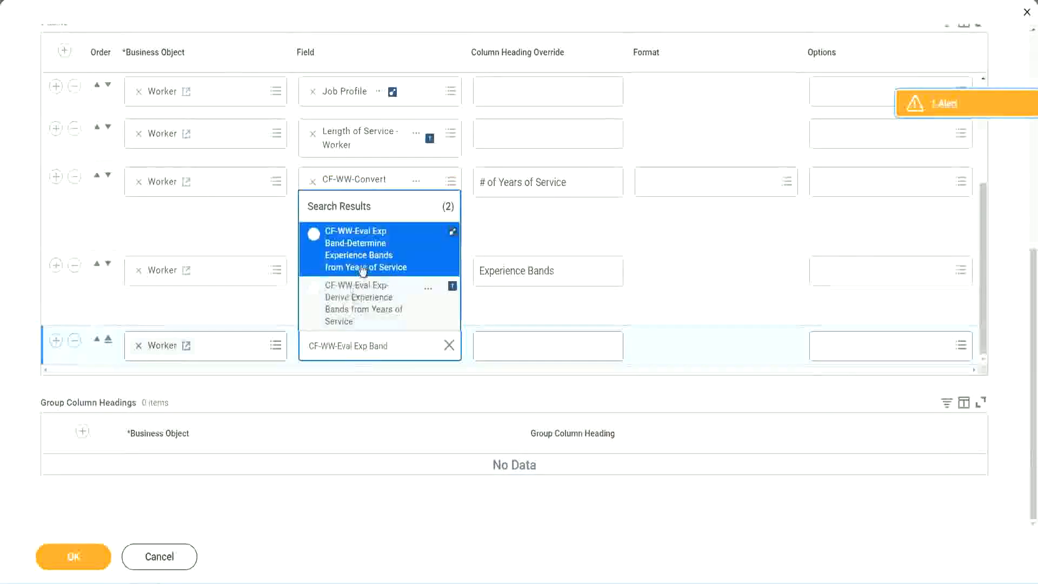
click(379, 257)
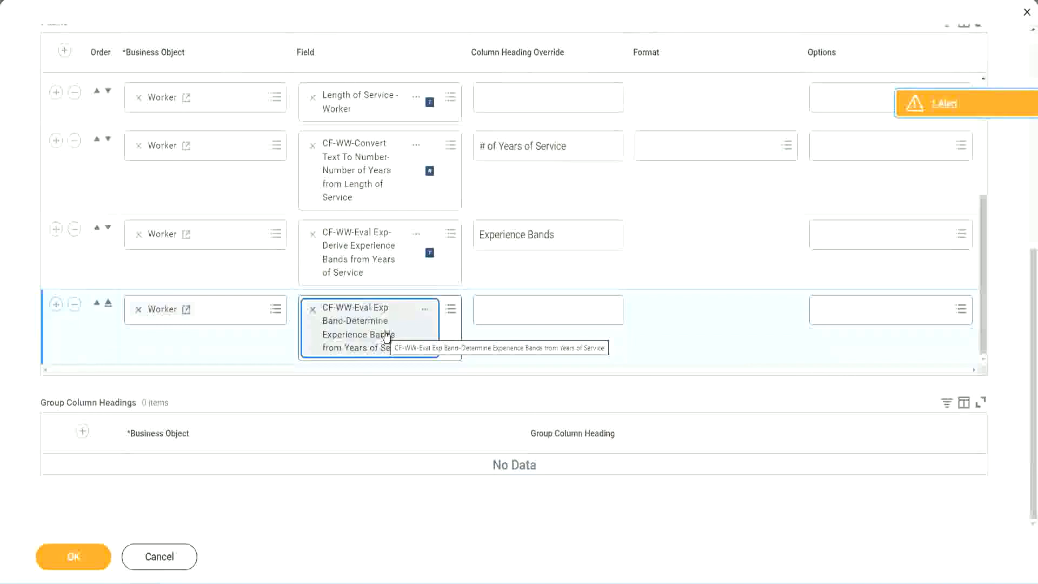
Copy the Experience Bands heading to the new column, extend it to Experience Bands (Eval Exp Bands), and save the report
triple_click(571, 235)
key(ctrl+c)
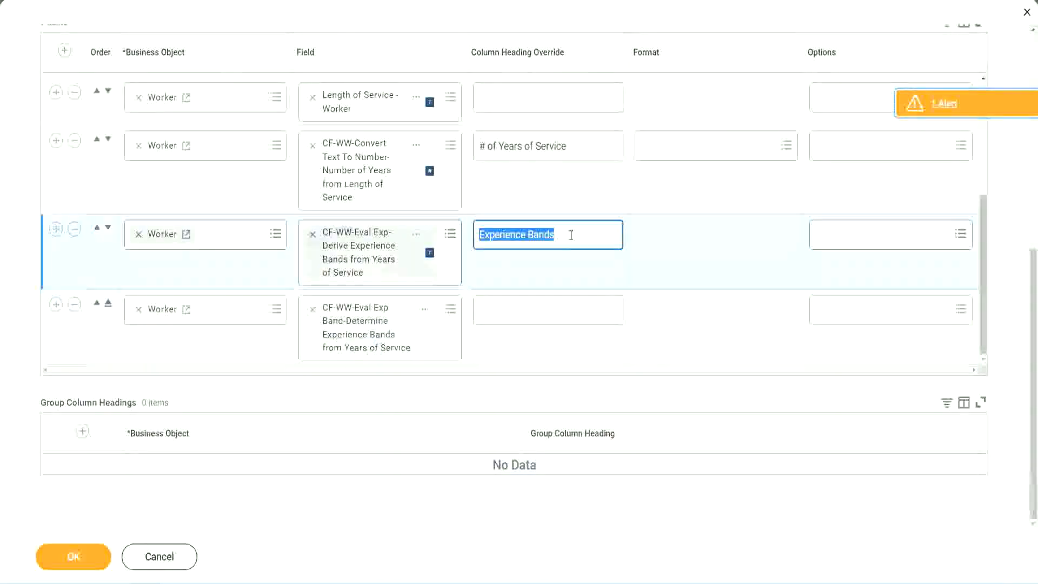
click(504, 308)
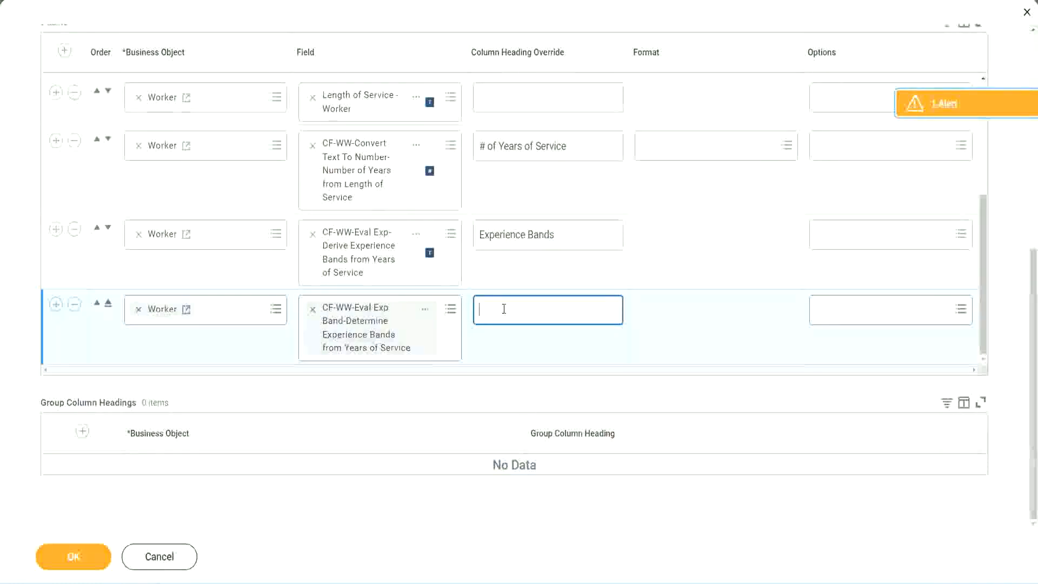
key(ctrl+v)
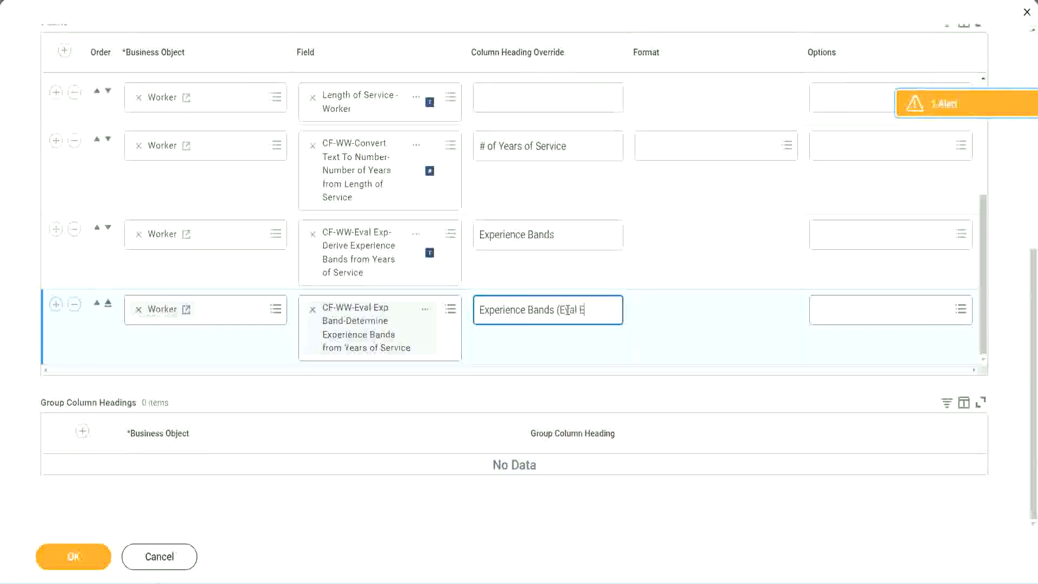
text(Bands))
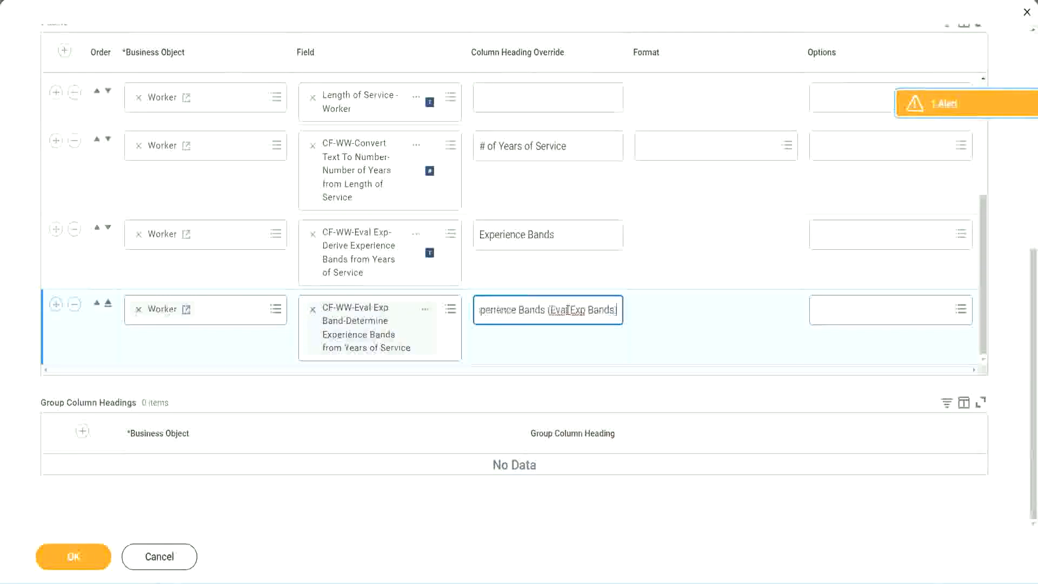
double_click(578, 309)
click(598, 307)
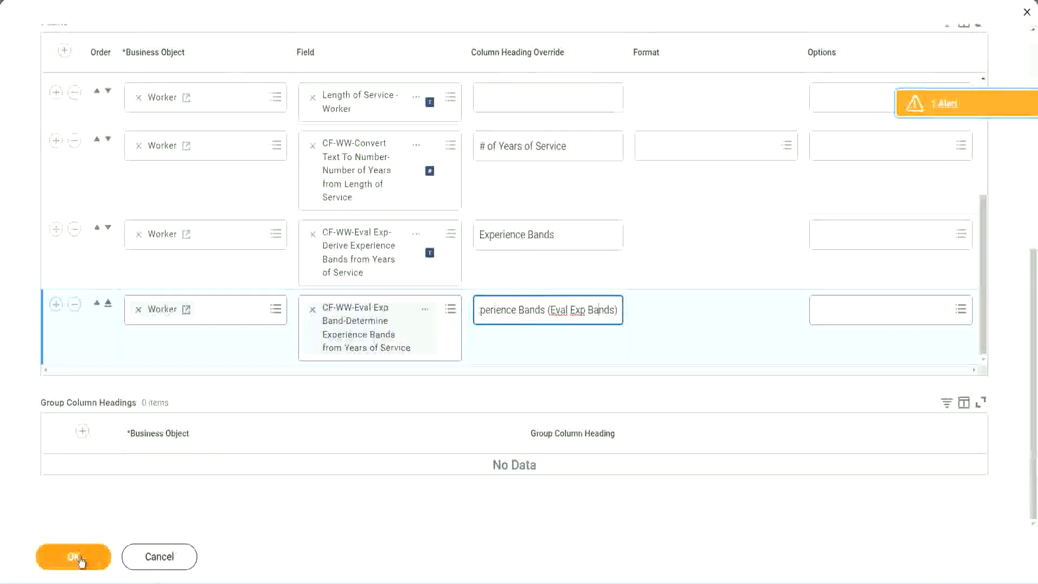
click(80, 560)
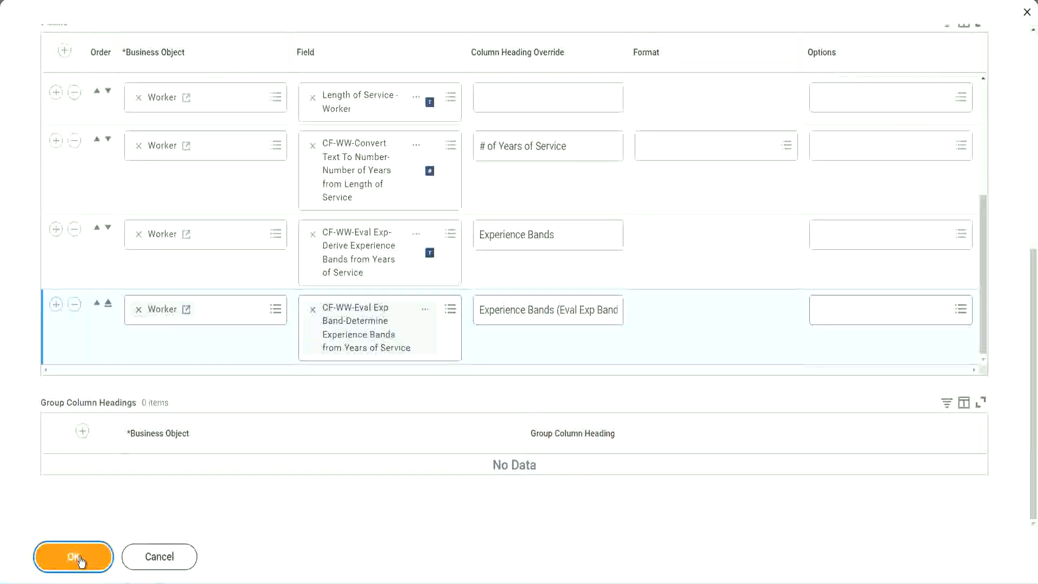